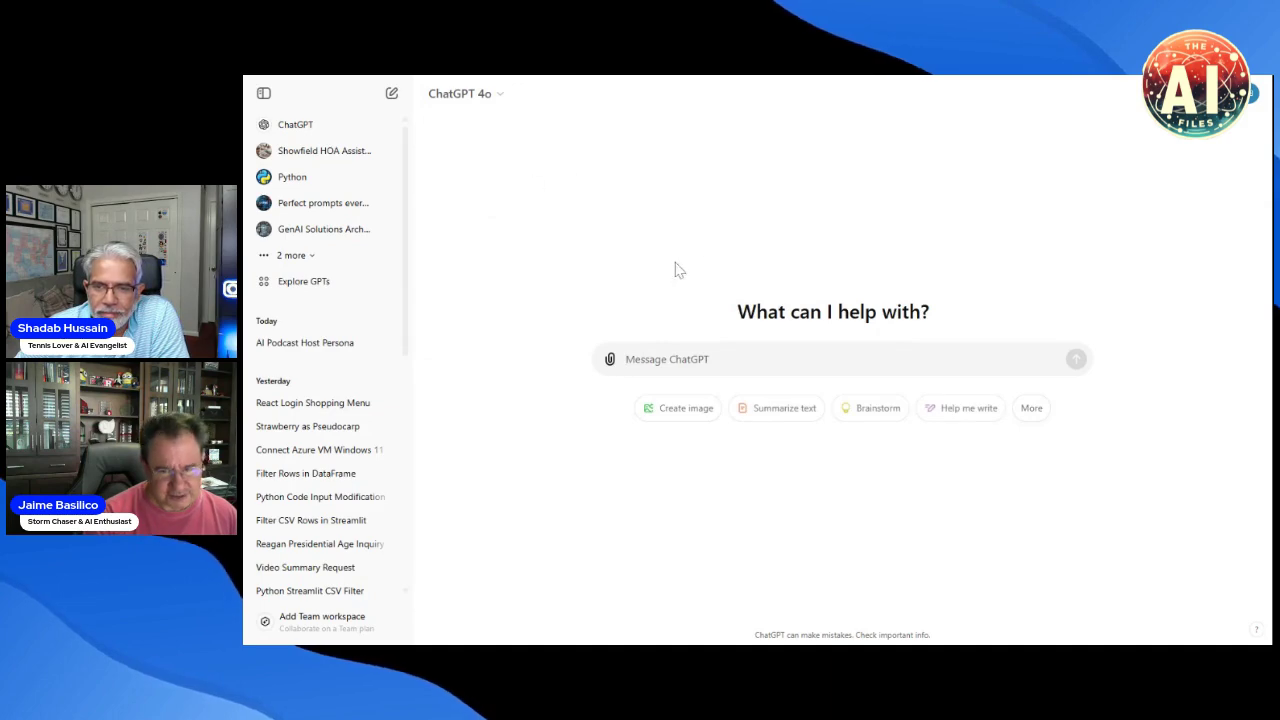
- Switch the model to GPT-4o with canvas and submit the prompt "Open a Canvas for Coding" without the pasted image attachment
left_click(502, 100)
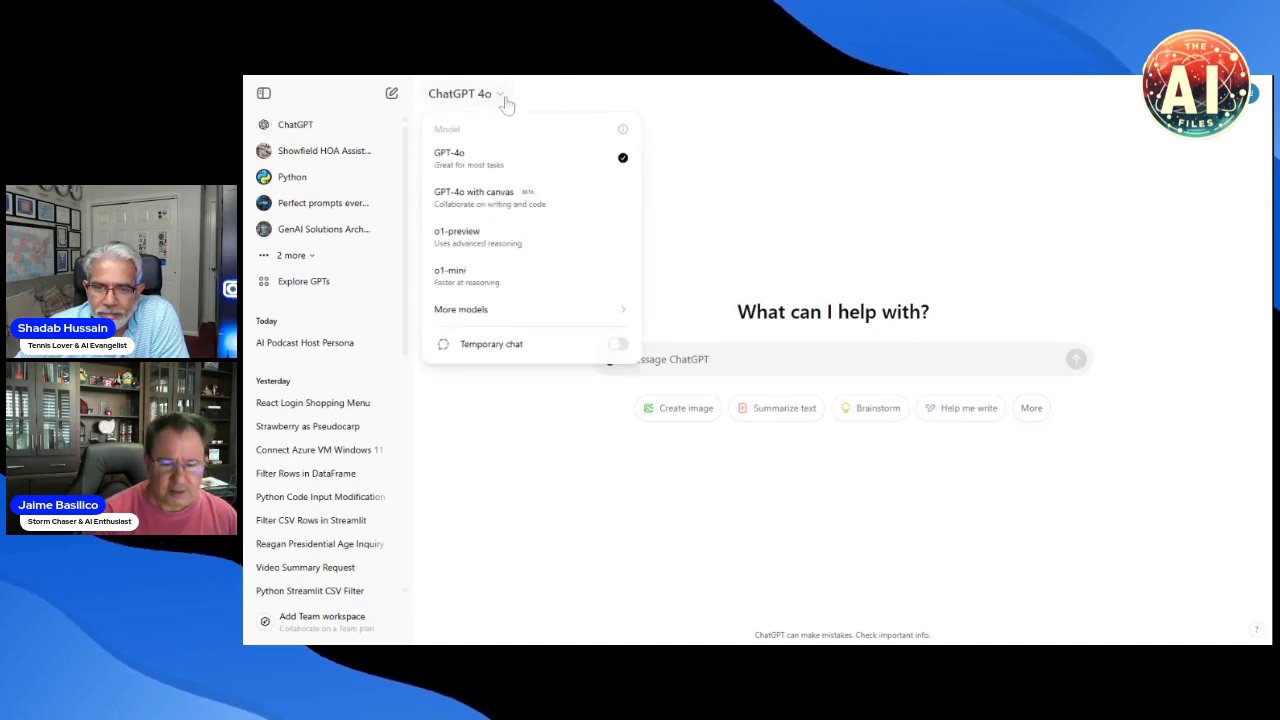
left_click(468, 203)
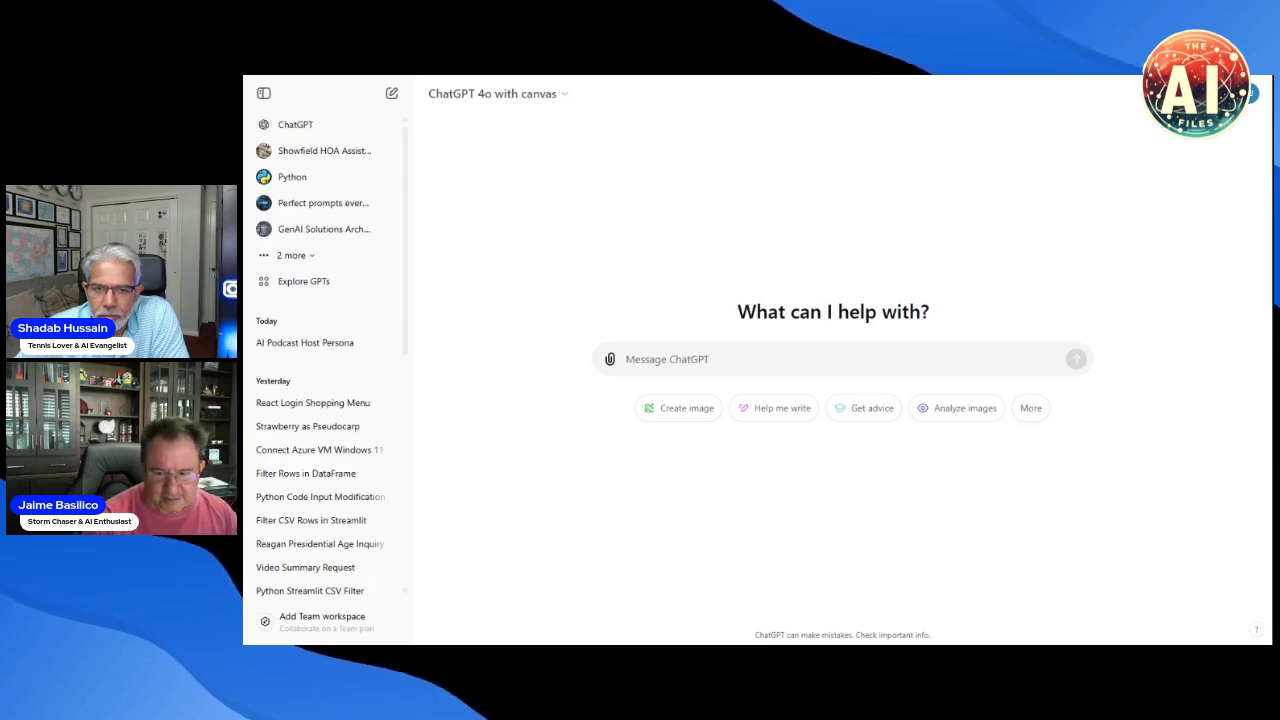
key("ctrl+v")
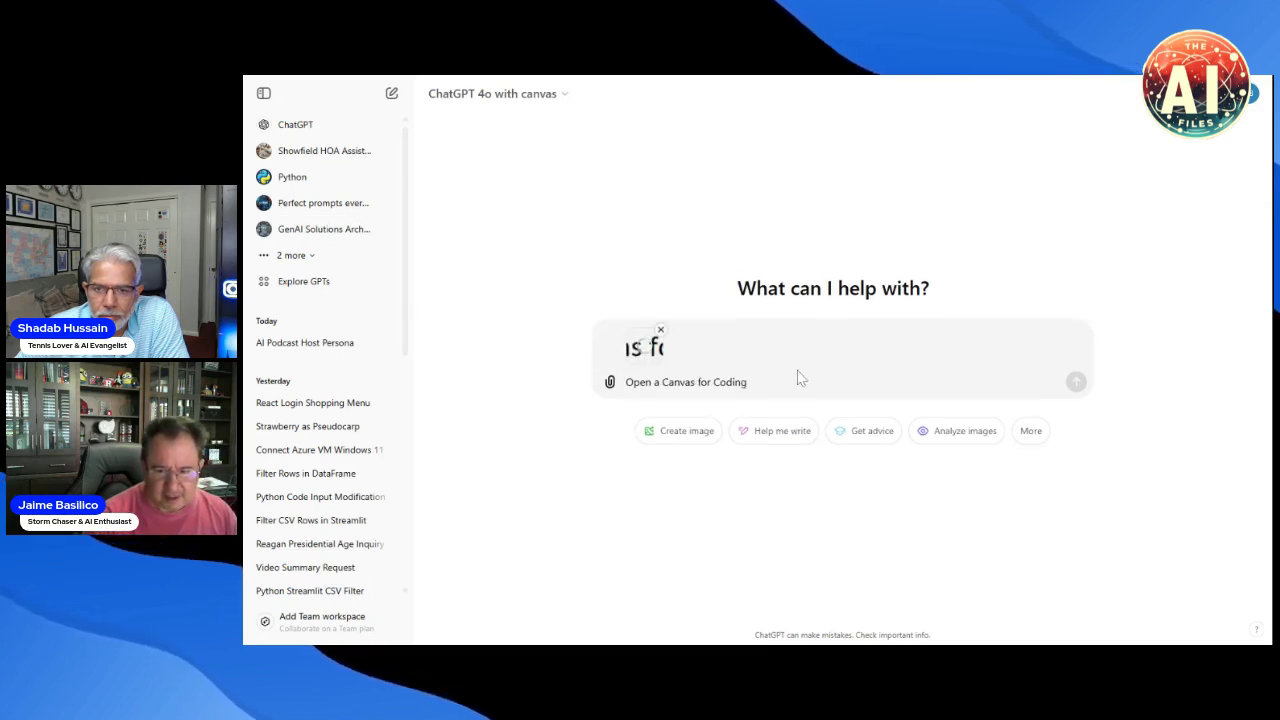
left_click(661, 331)
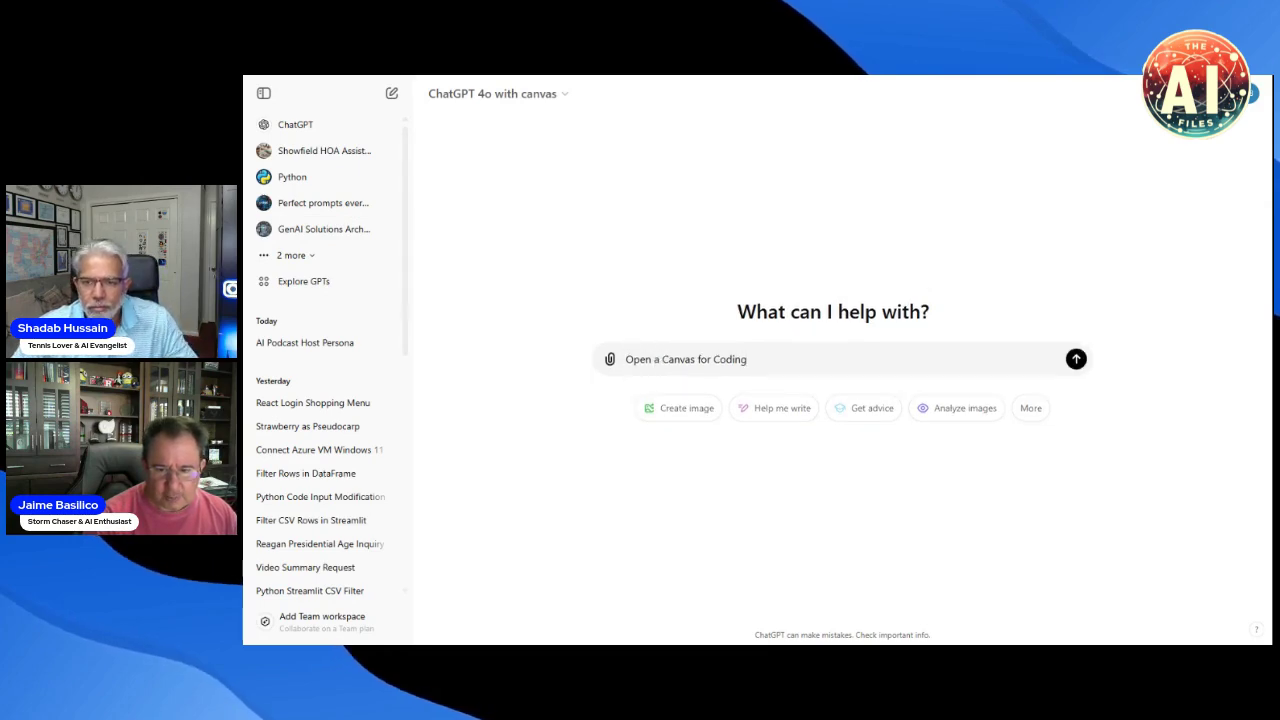
left_click(1076, 359)
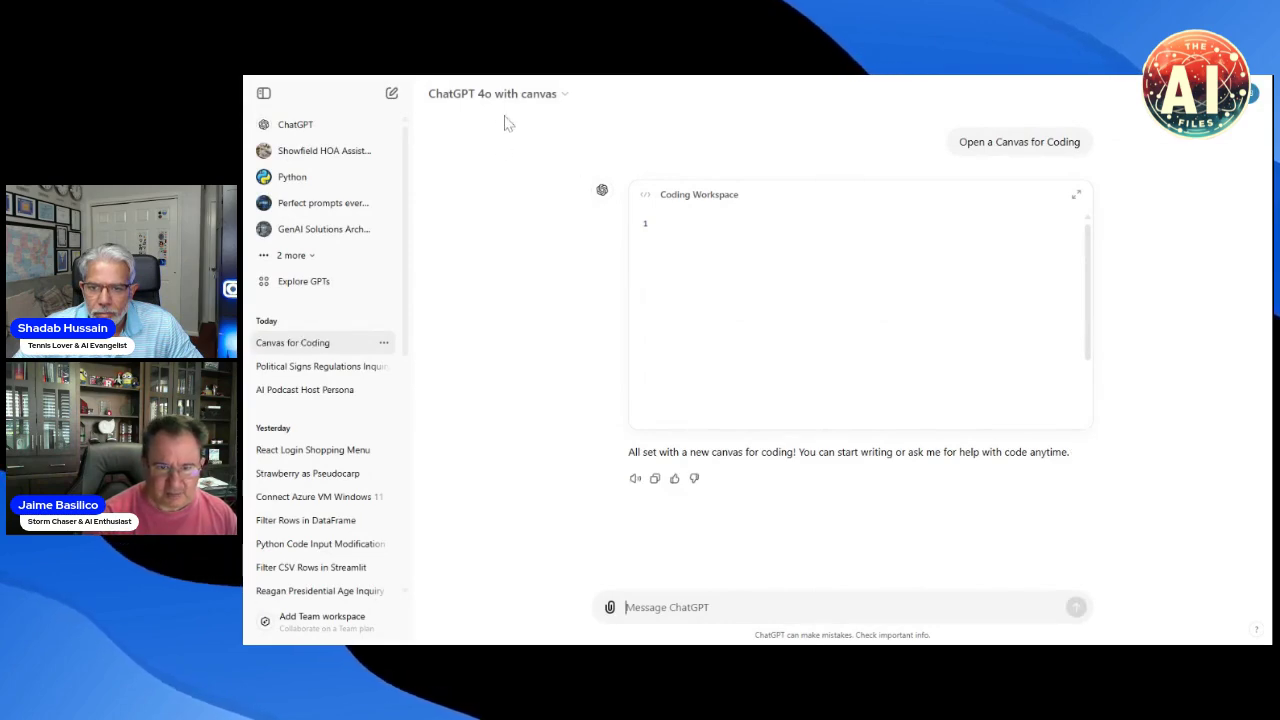
- In a new chat, submit "write a React application that has a login and password, then a web page with menu suitable for online shopping."
left_click(391, 93)
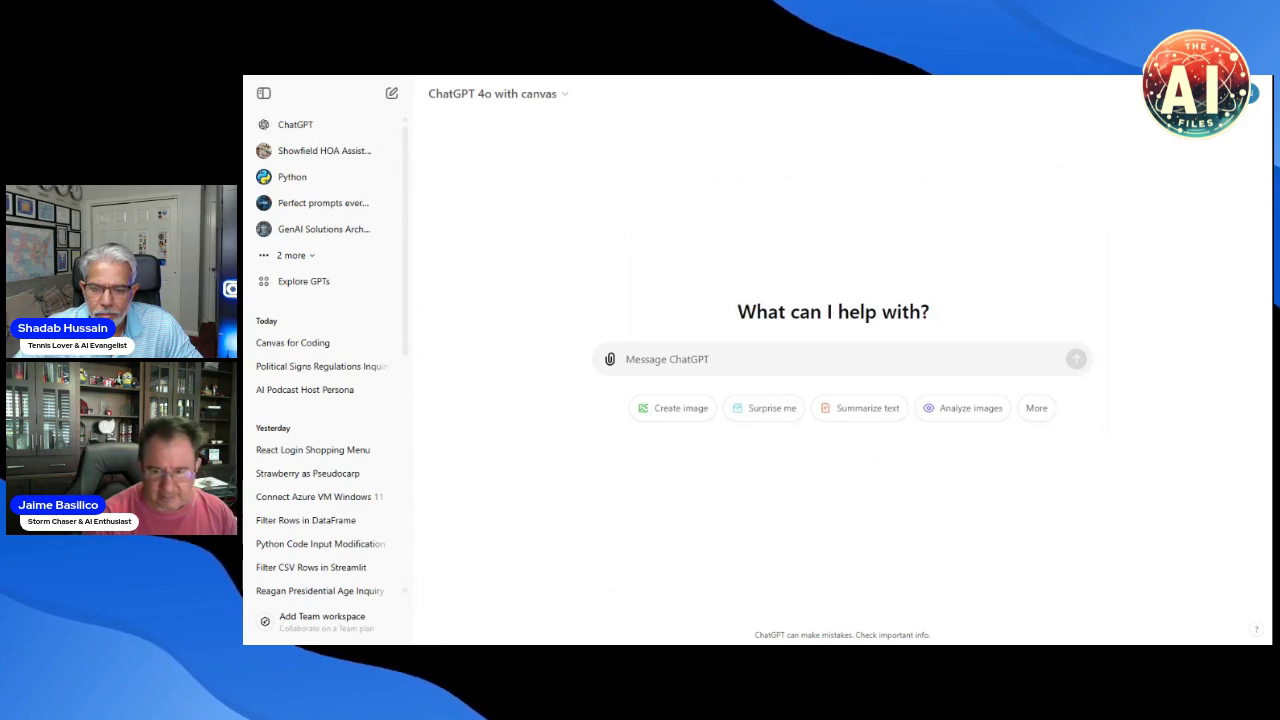
key("ctrl+v")
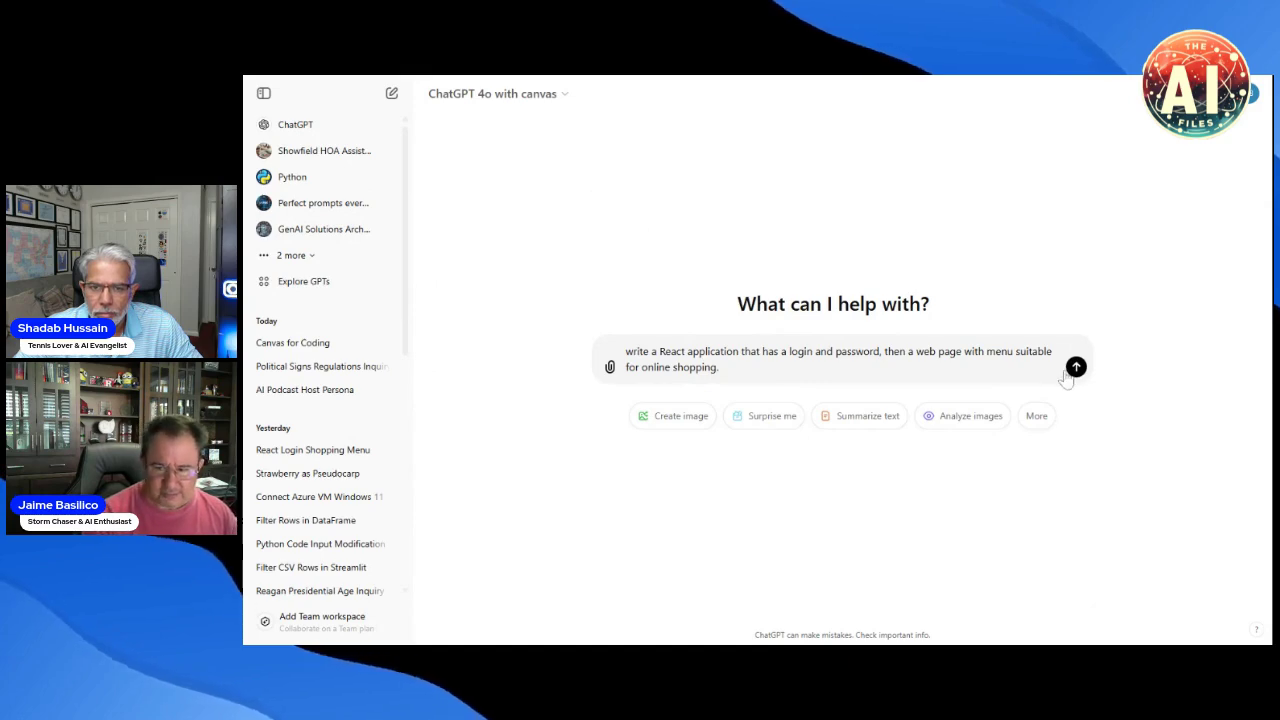
left_click(1076, 367)
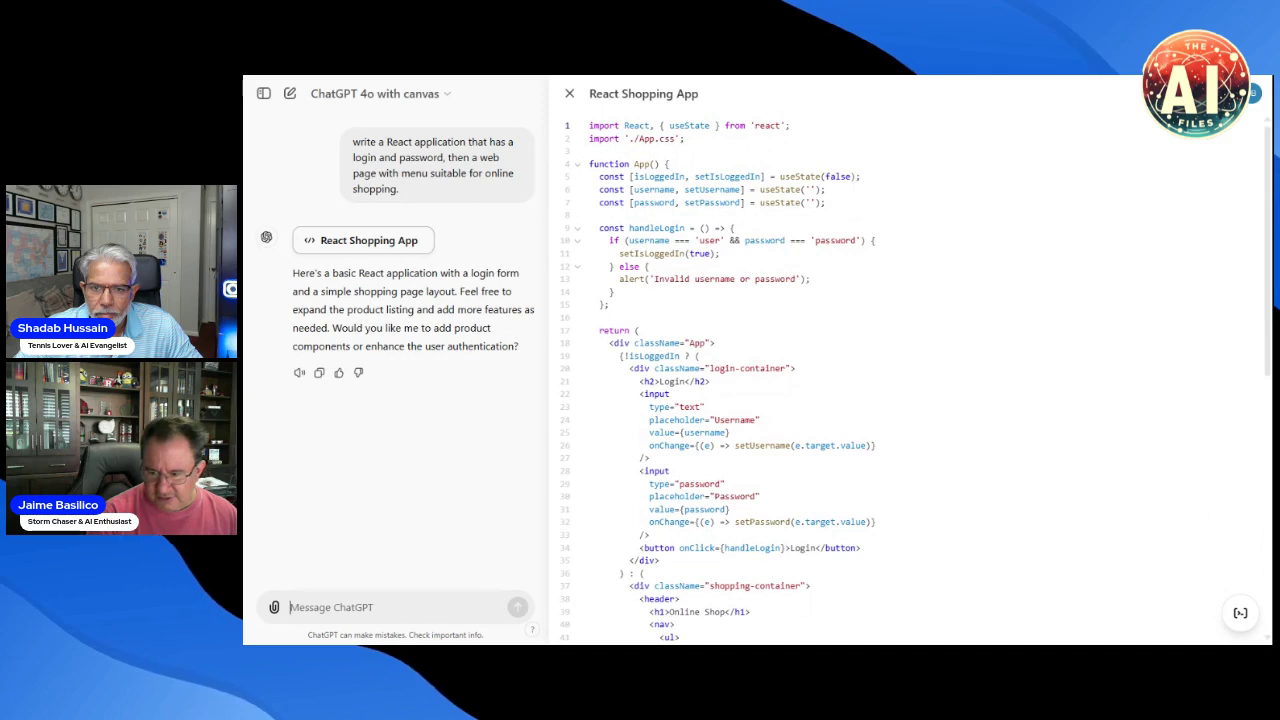
- Have ChatGPT add explanatory comments to the React Shopping App code with the canvas's Add comments shortcut
mouse_move(1241, 625)
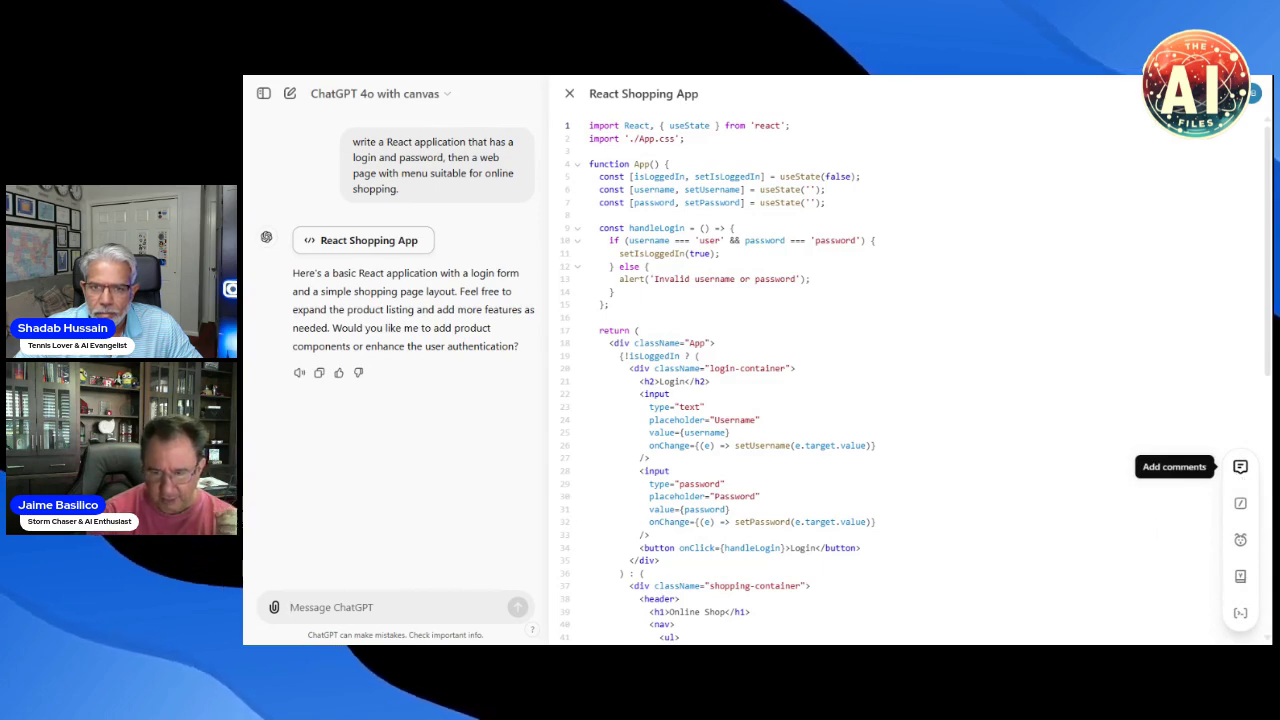
left_click(1240, 466)
left_click(1240, 466)
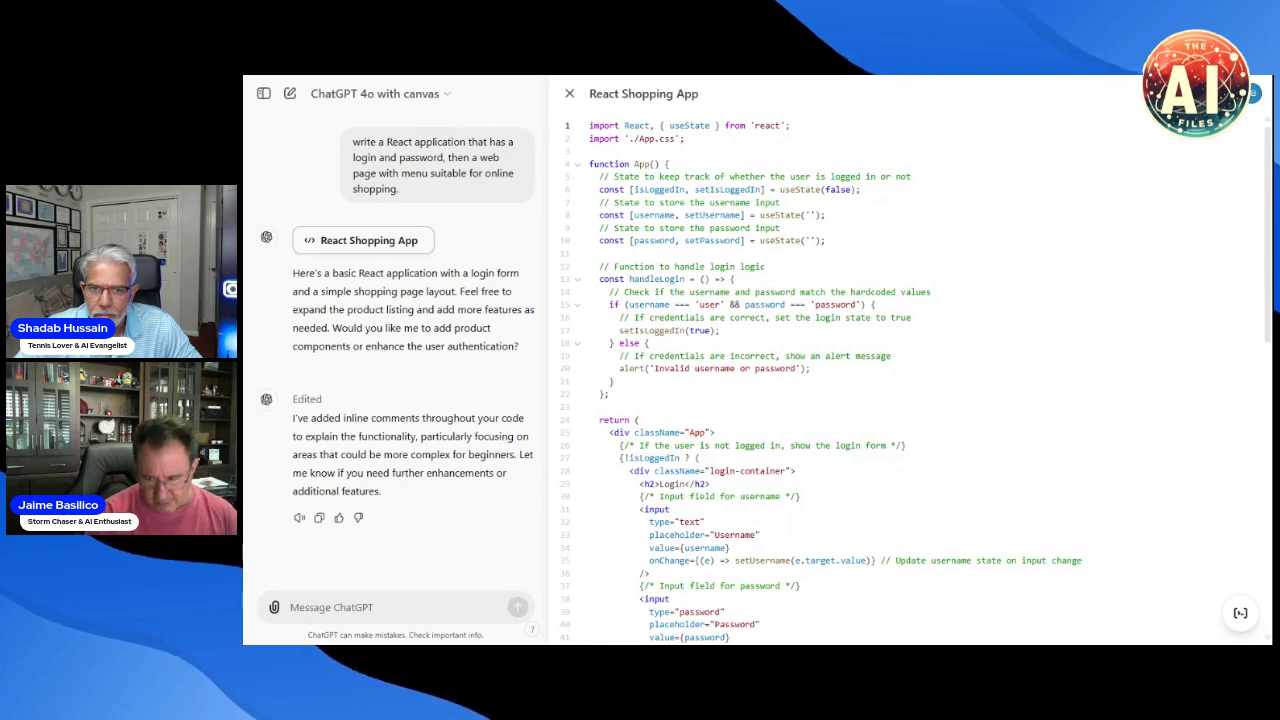
- Add the comment "//mY code" at the end of the password state declaration on line 10
left_click(826, 240)
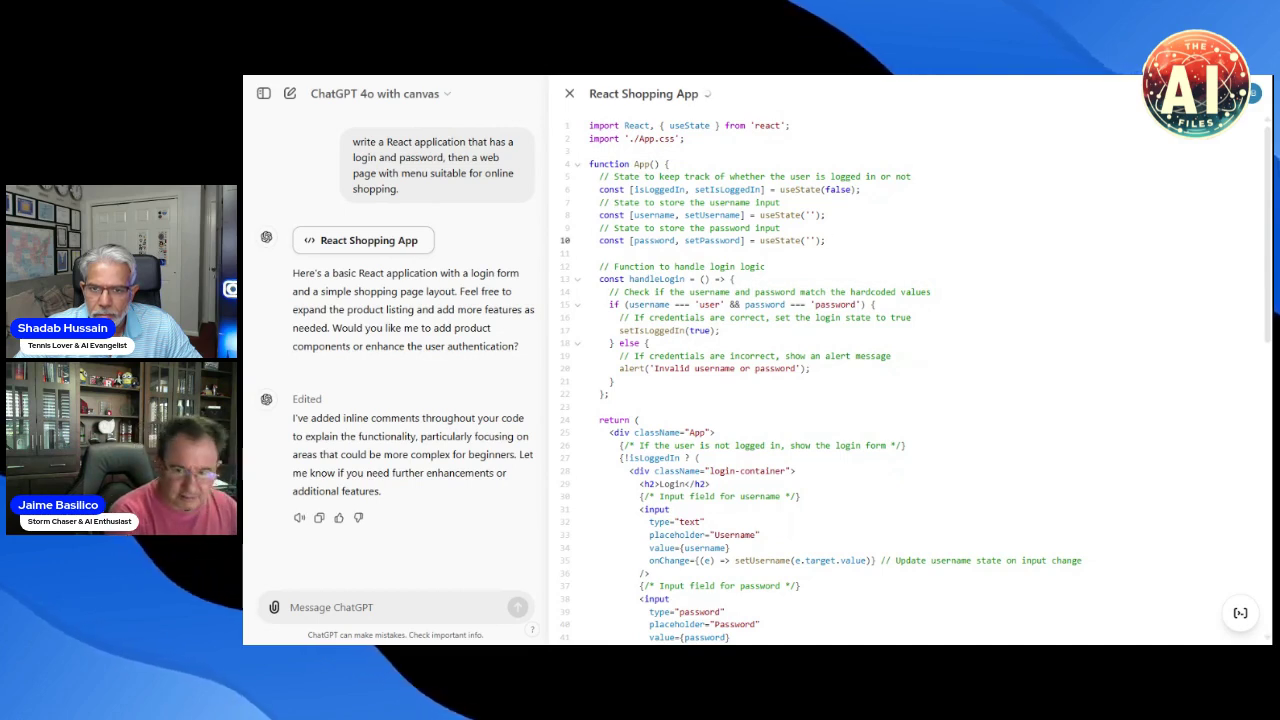
type("//")
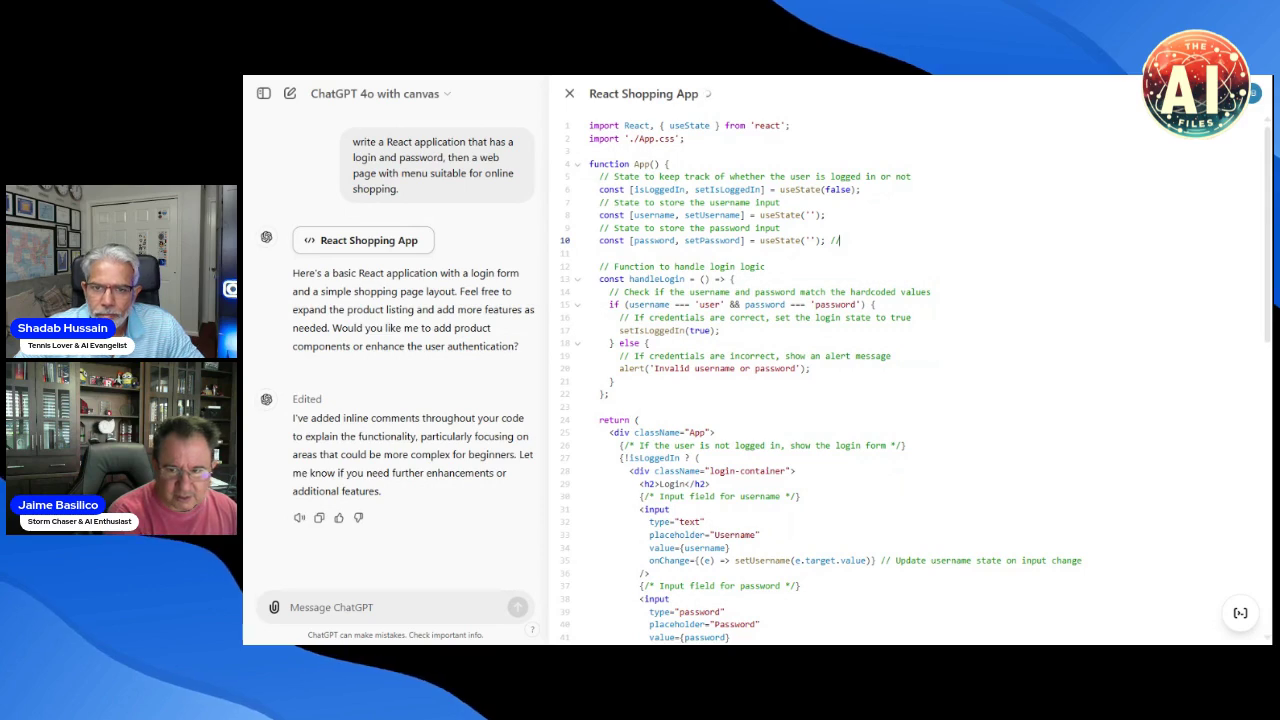
type("df")
key("BackSpace")
key("BackSpace")
key("BackSpace")
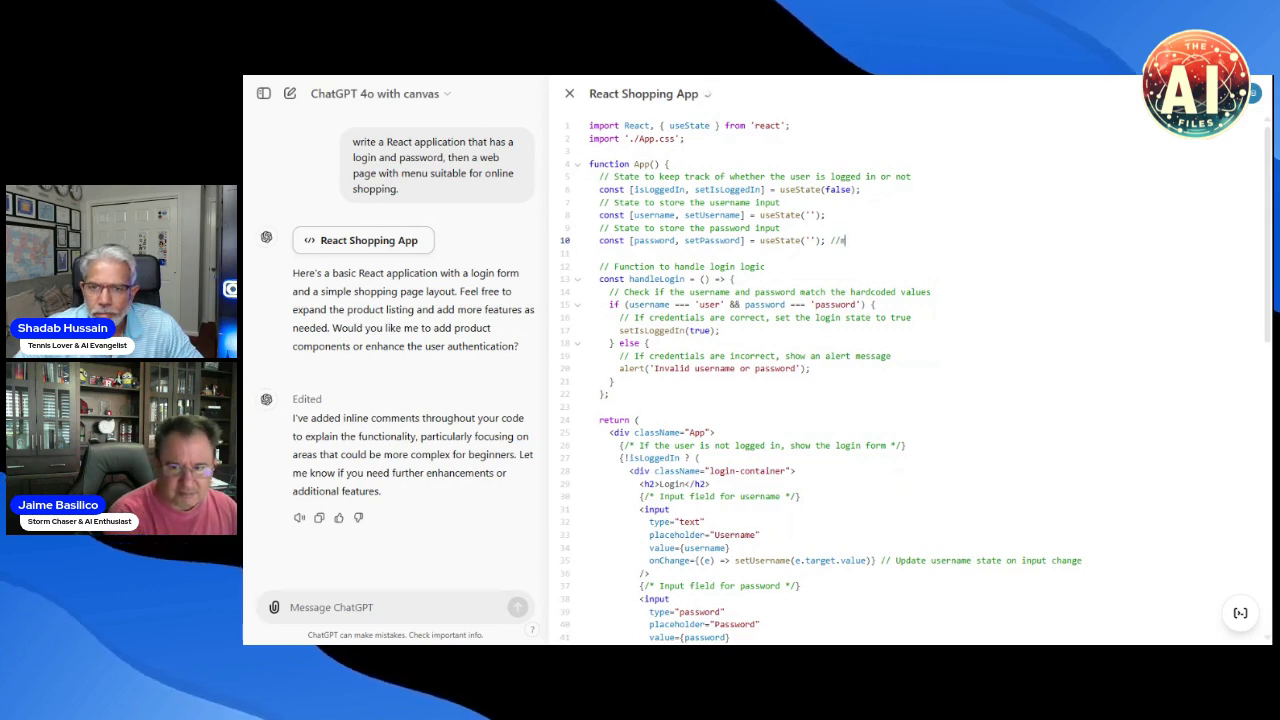
type("/my code")
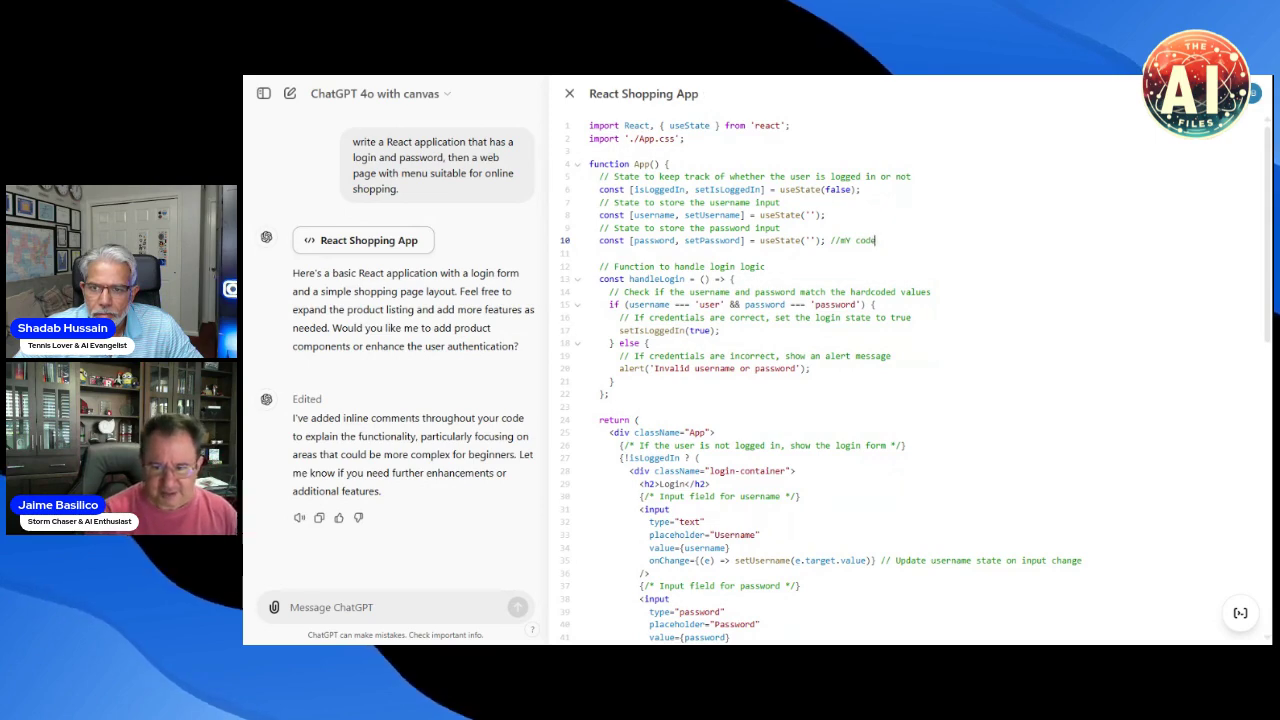
- Delete the manually added comment from the end of line 10
key("BackSpace")
key("BackSpace")
key("BackSpace")
key("BackSpace")
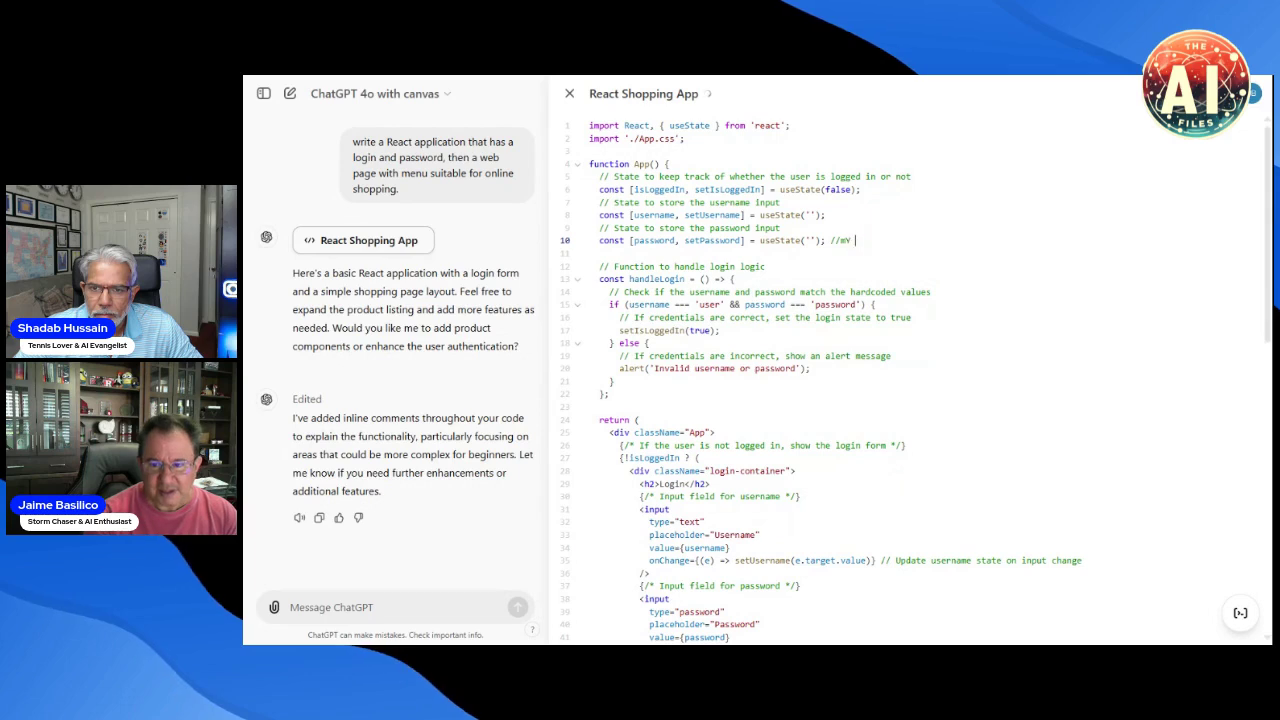
key("BackSpace")
key("BackSpace")
key("BackSpace")
key("BackSpace")
key("BackSpace")
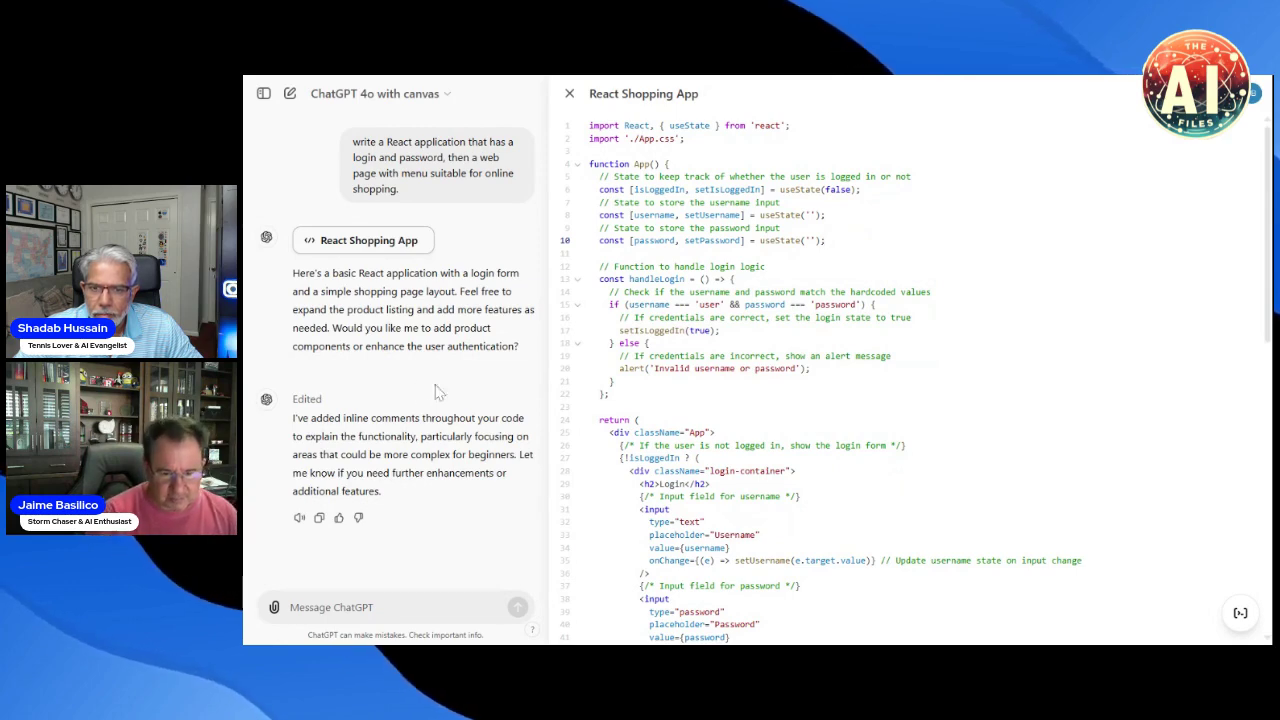
- Submit the follow-up prompt "Make a new function to calculate the total sales tax" for the React Shopping App
left_click(290, 607)
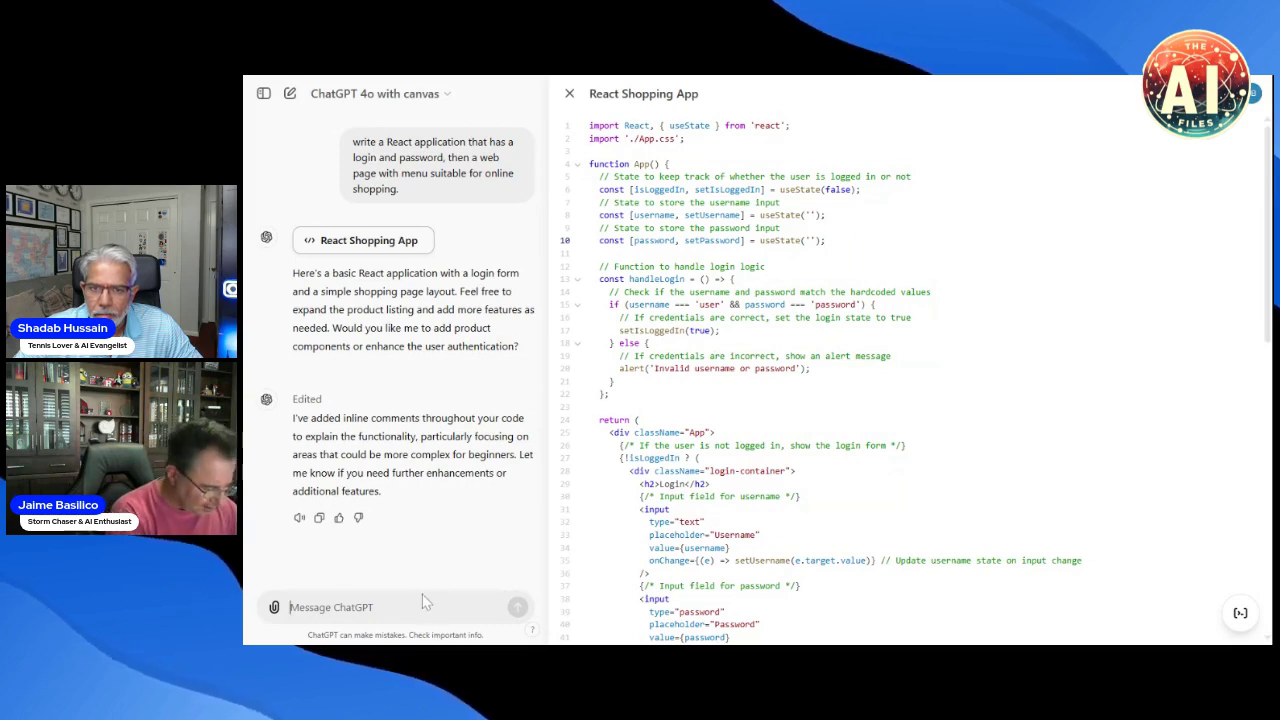
type("Make a new fu")
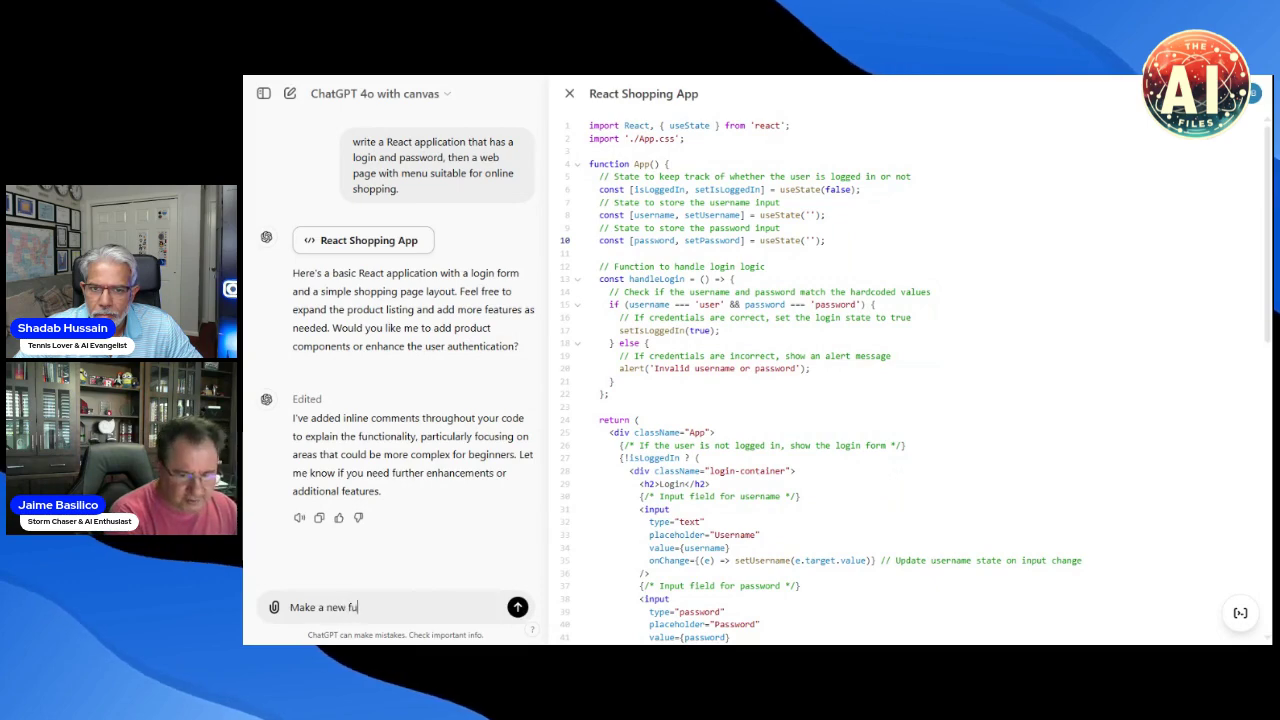
type("nction to cal")
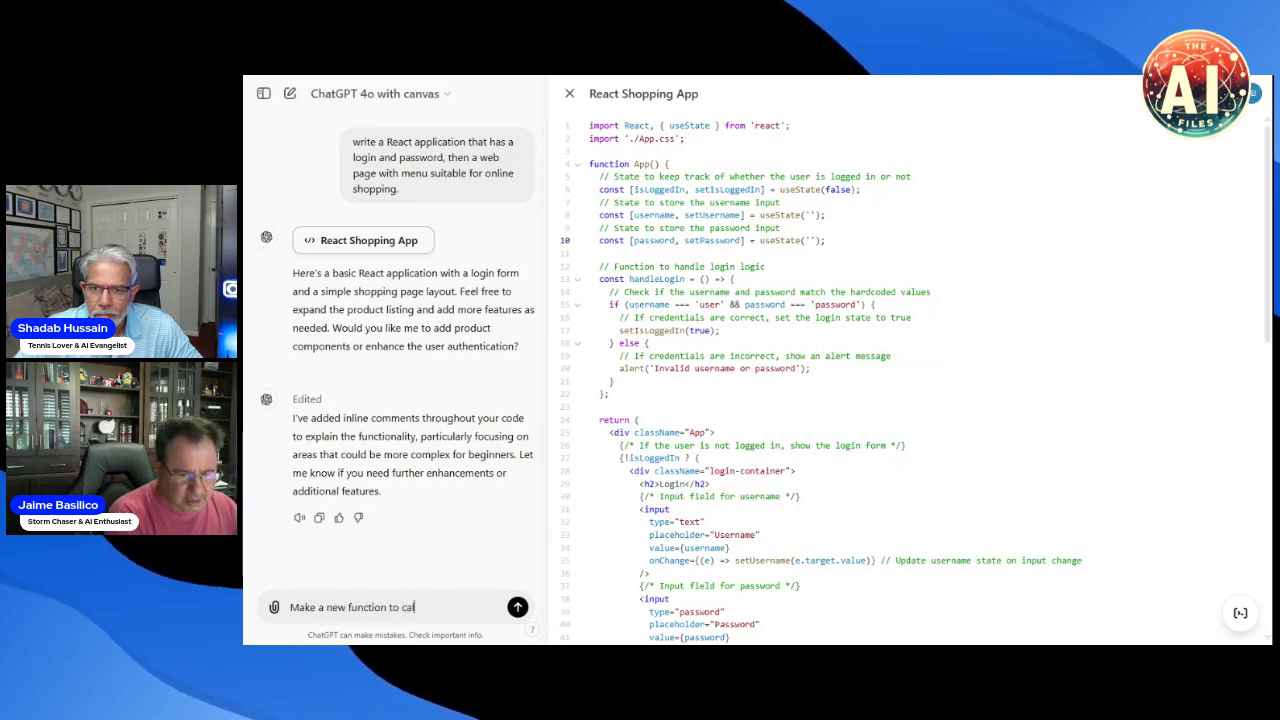
type("culate")
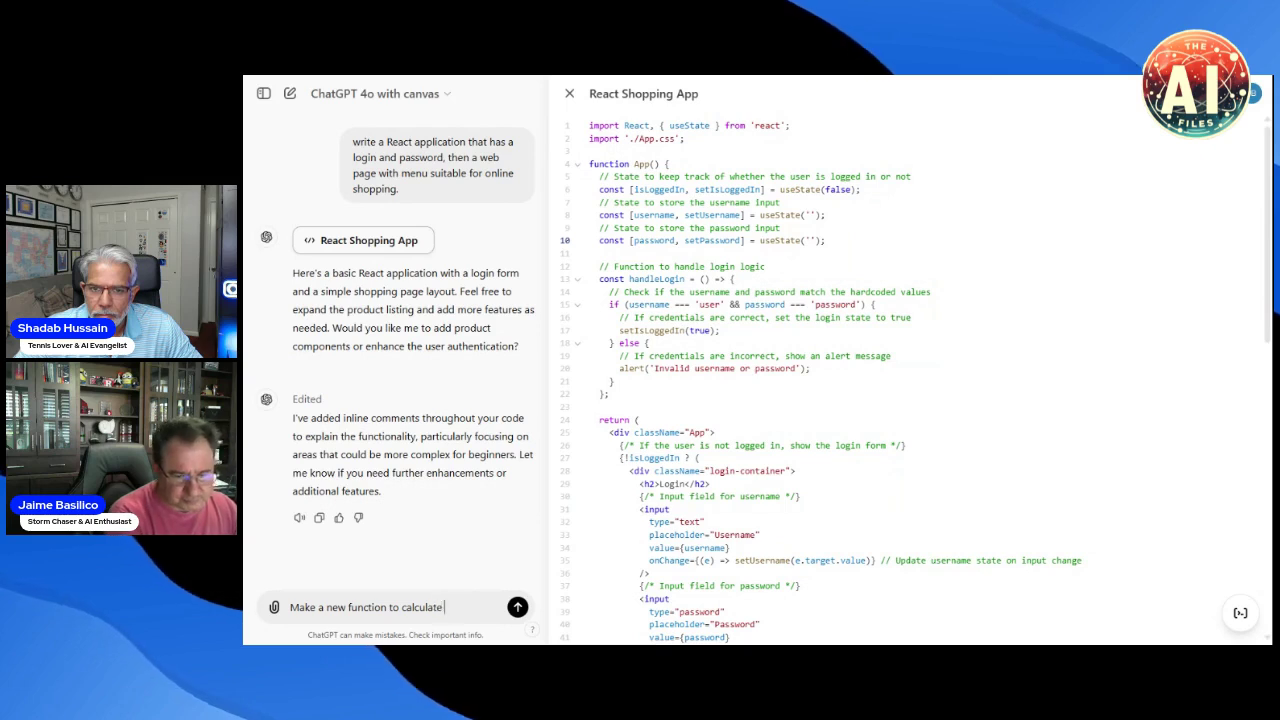
type(" the total sa")
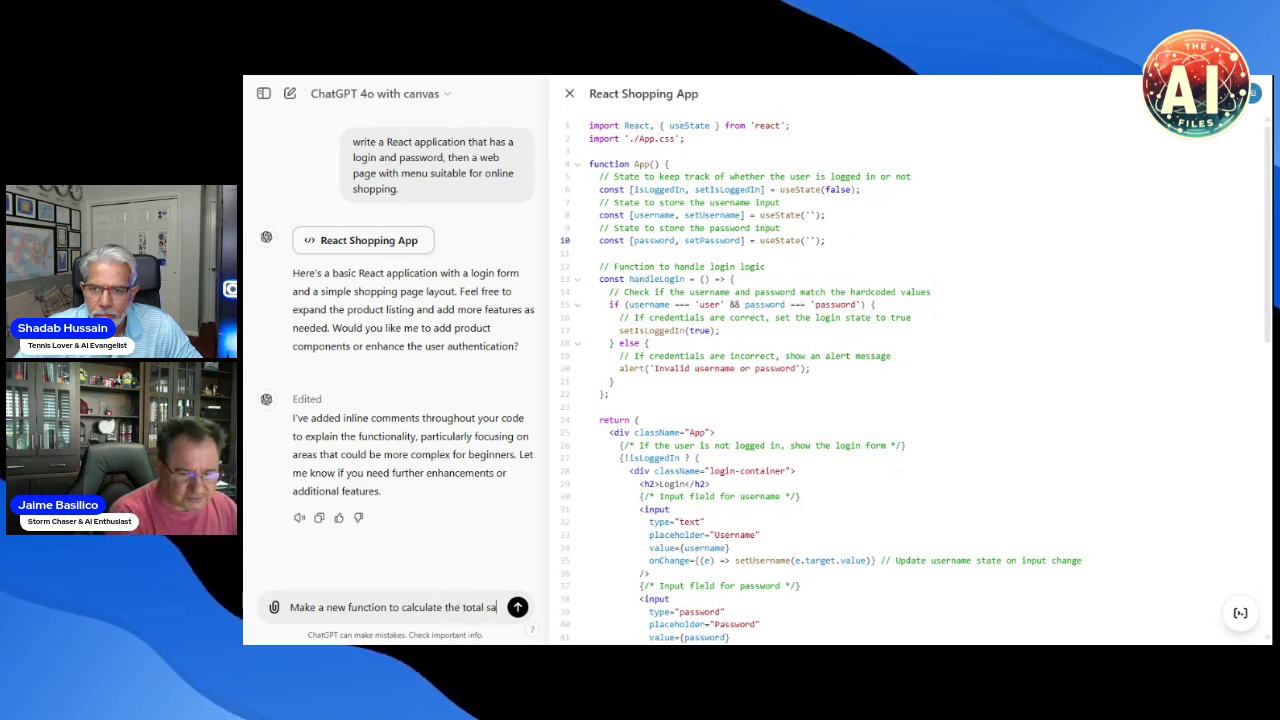
type("les tax")
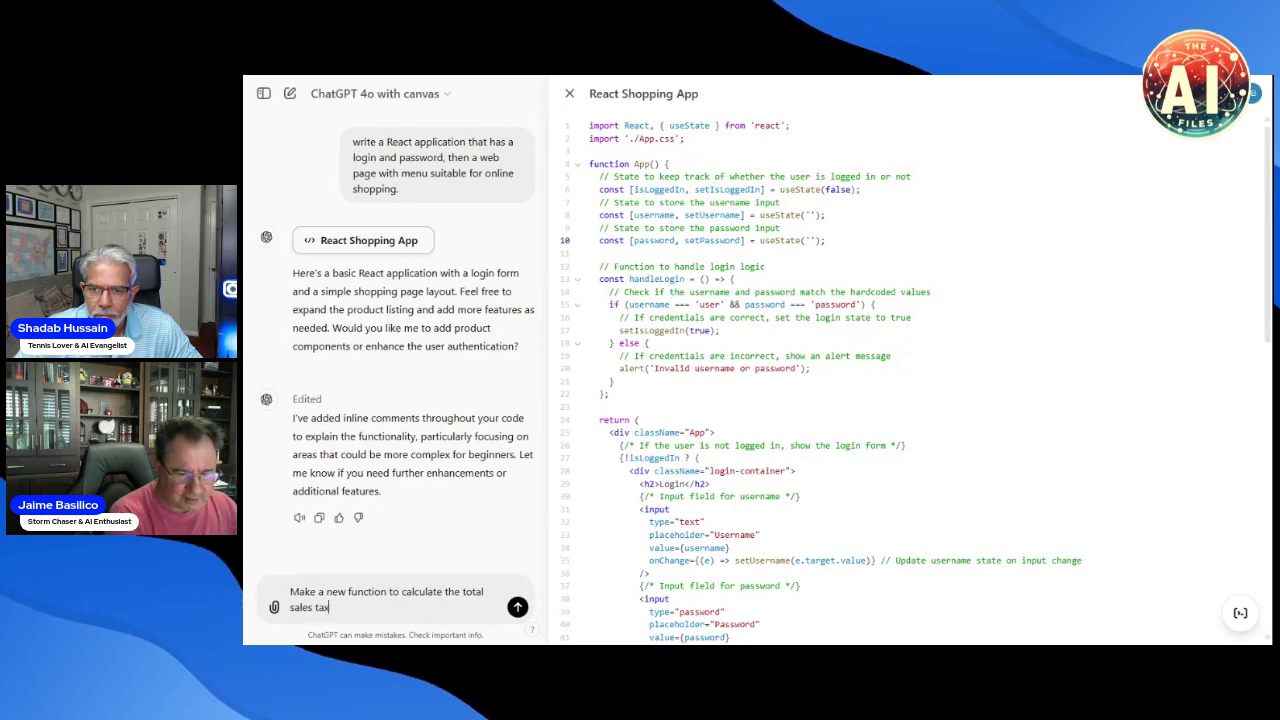
key("Return")
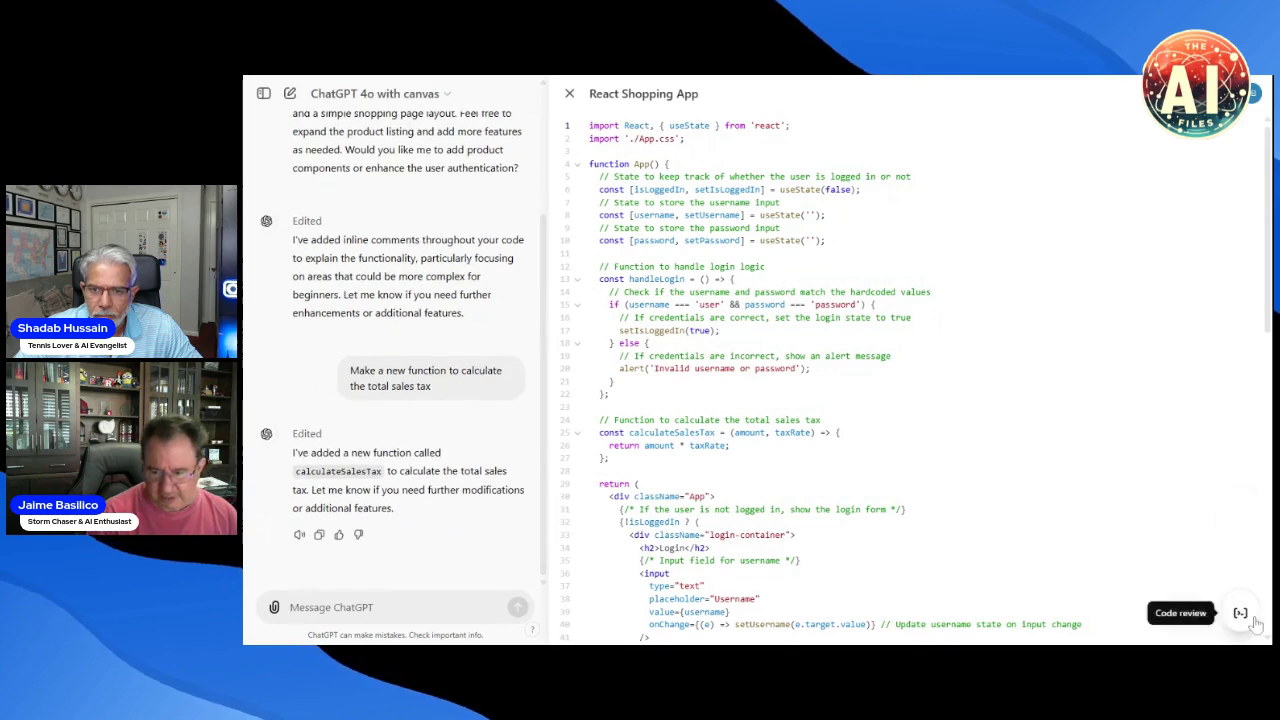
mouse_move(1245, 614)
left_click(1244, 504)
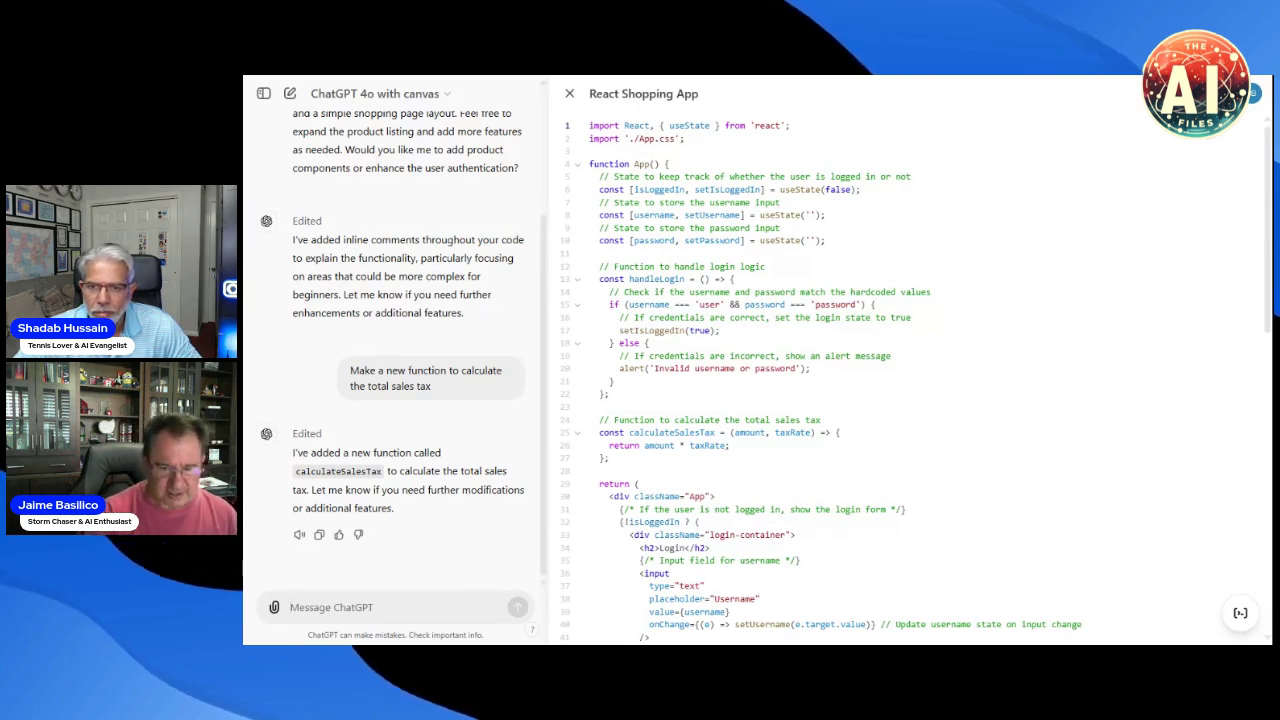
- In a new chat, submit the prompt "write me a blog post about why a strawberry is a pseudocarp"
left_click(290, 94)
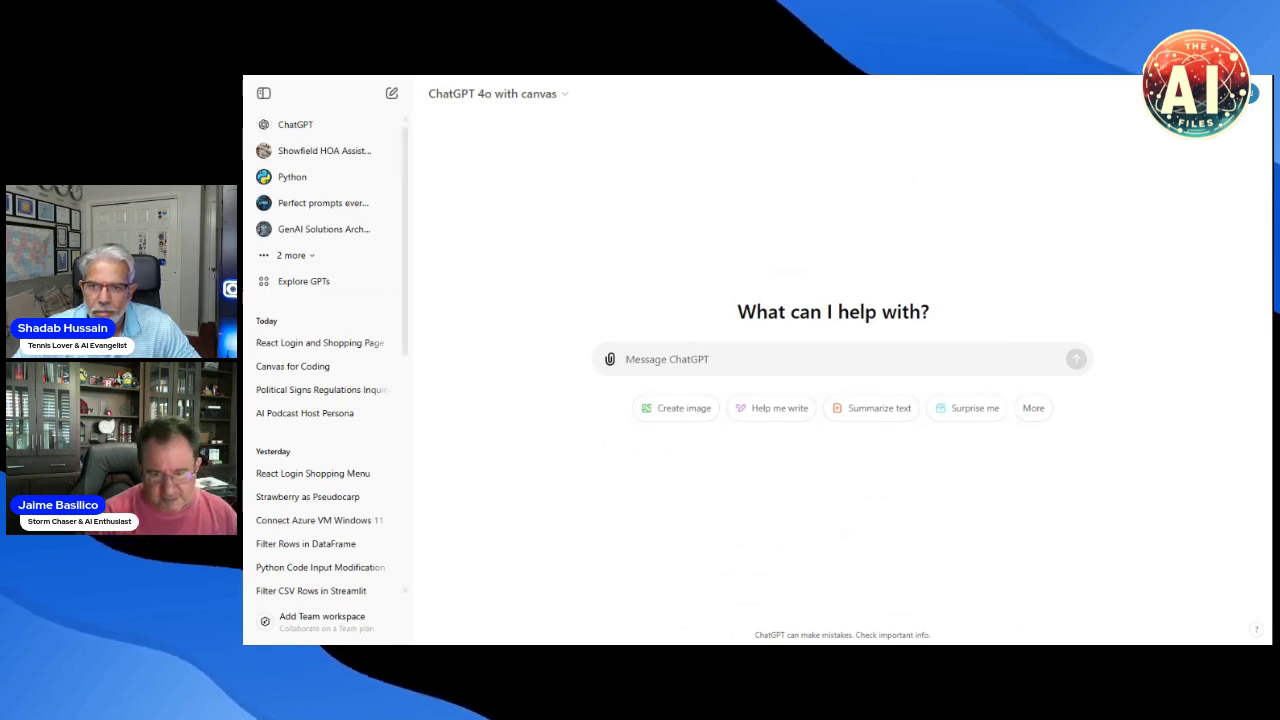
type("write me a blog post about why a strawberry is a pseudocarp")
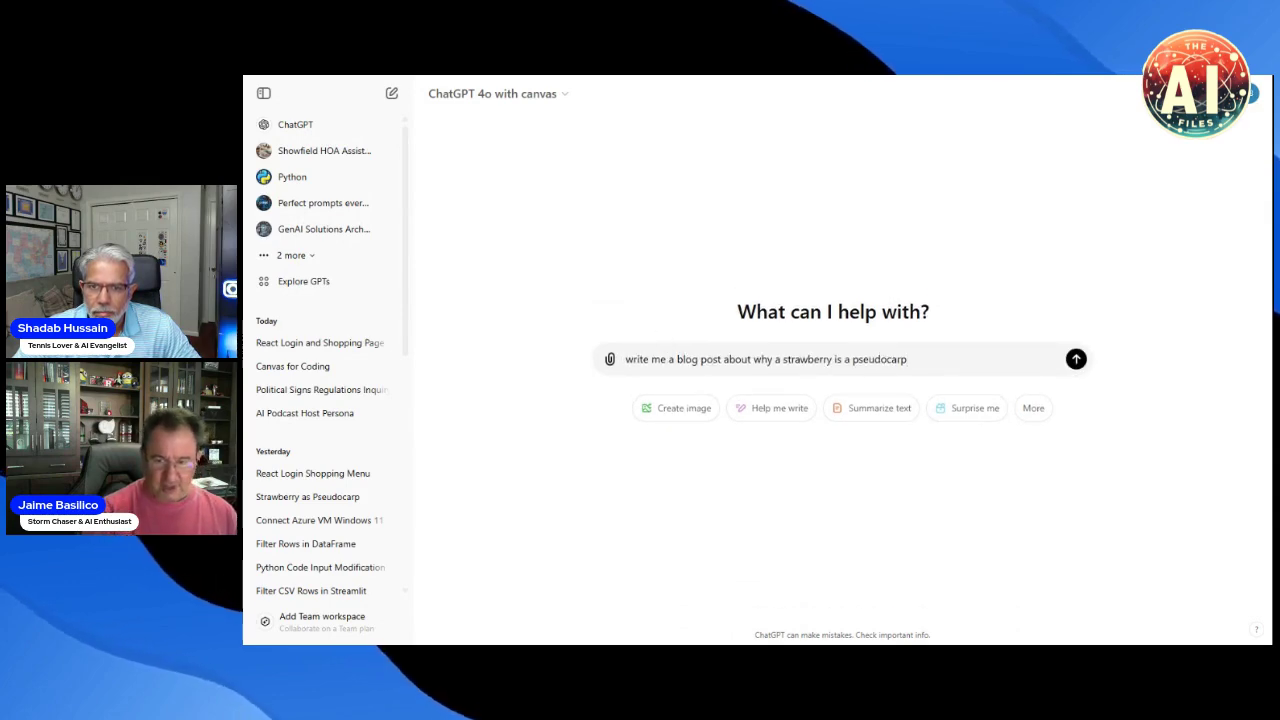
left_click(1076, 359)
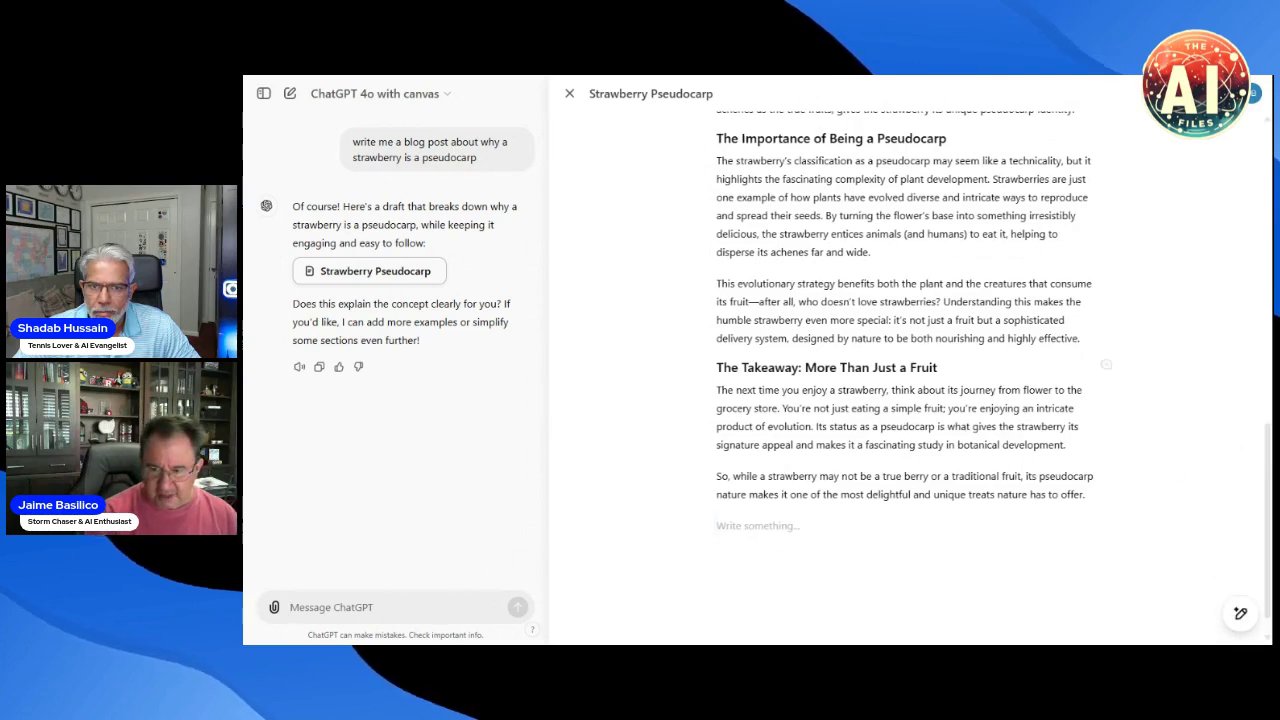
- Add the line "Added my own words here." below the paragraph preceding the heading "The Takeaway: More Than Just a Fruit"
left_click(1100, 349)
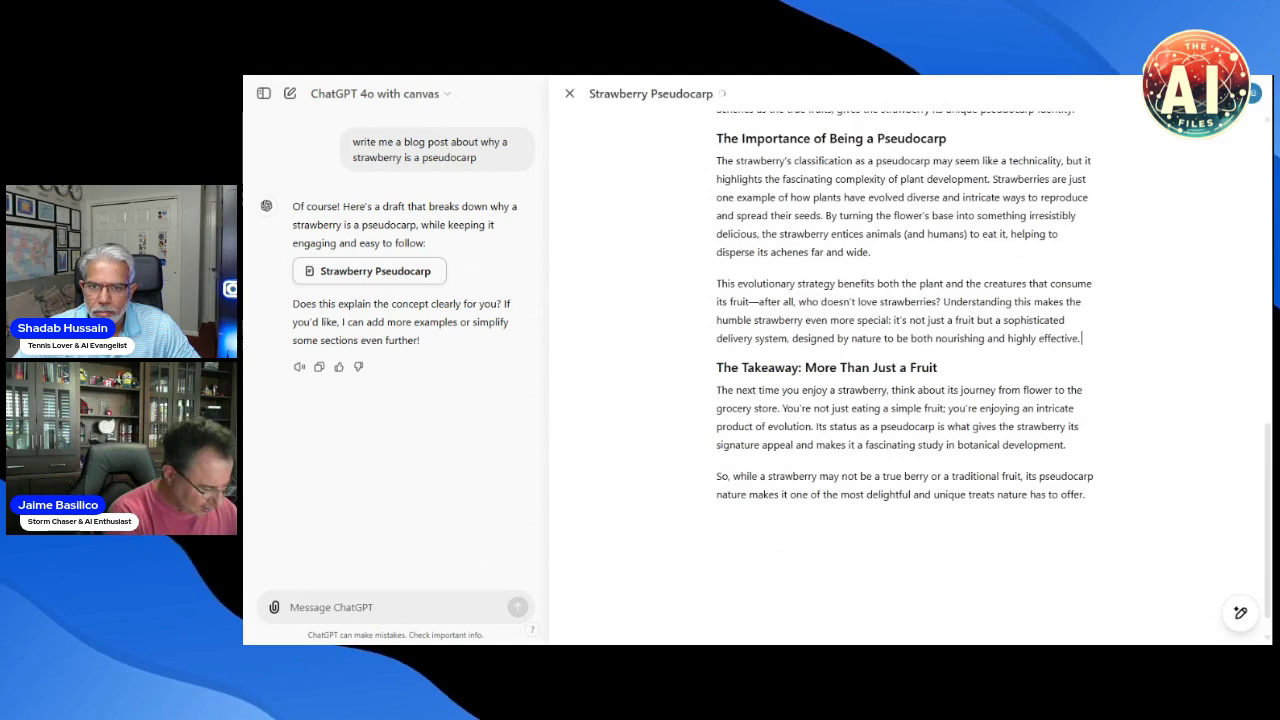
key("Return")
type("Added m")
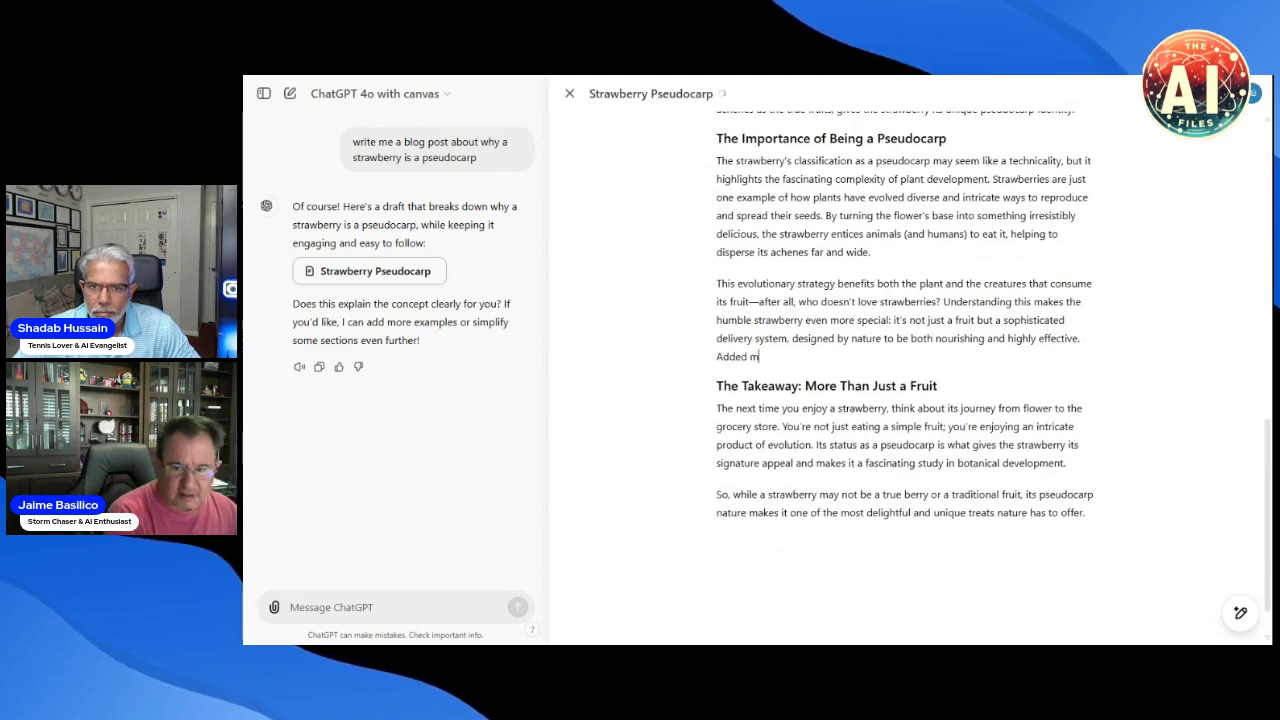
type("y own words here")
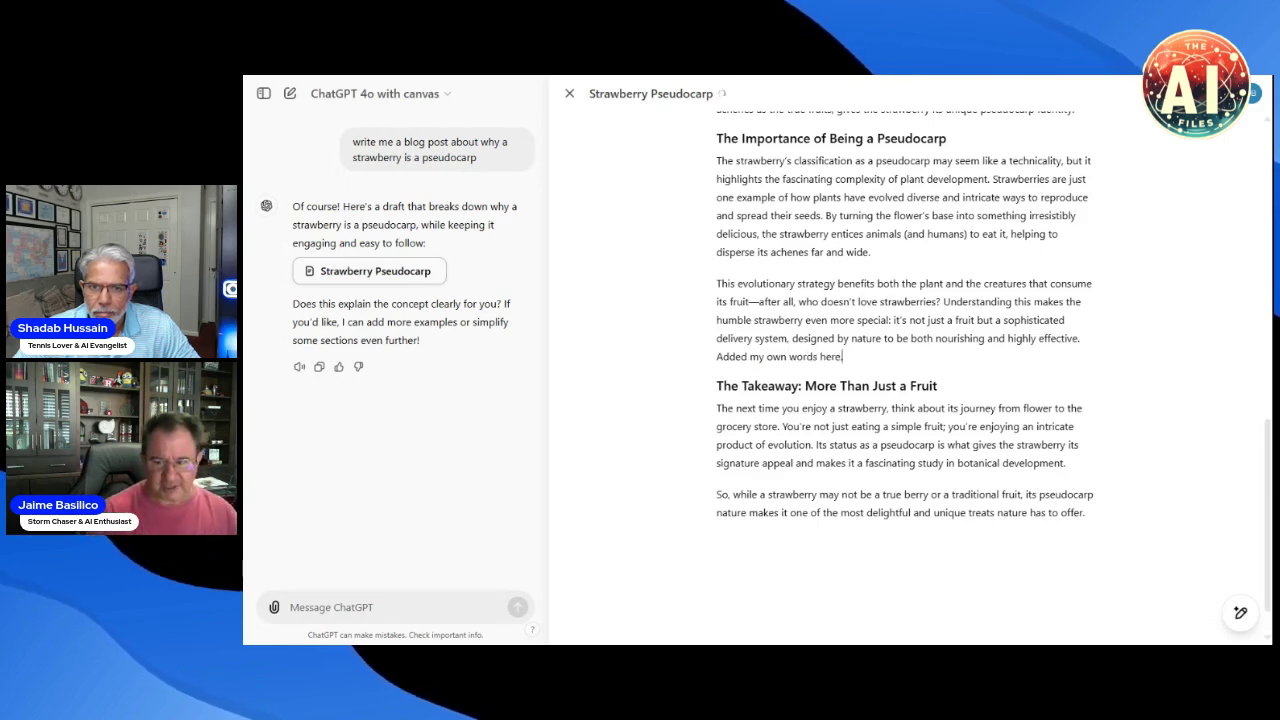
- Change the reading level of the Strawberry Pseudocarp blog post to College
mouse_move(1238, 610)
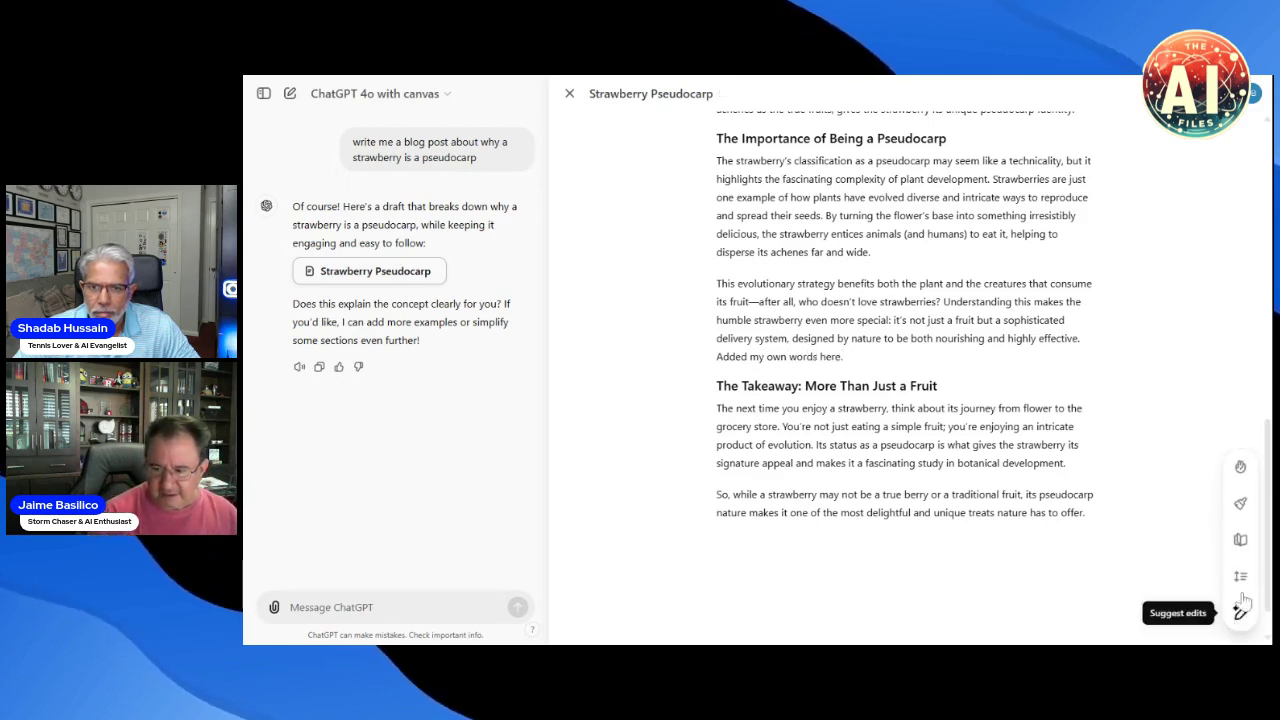
left_click(1240, 541)
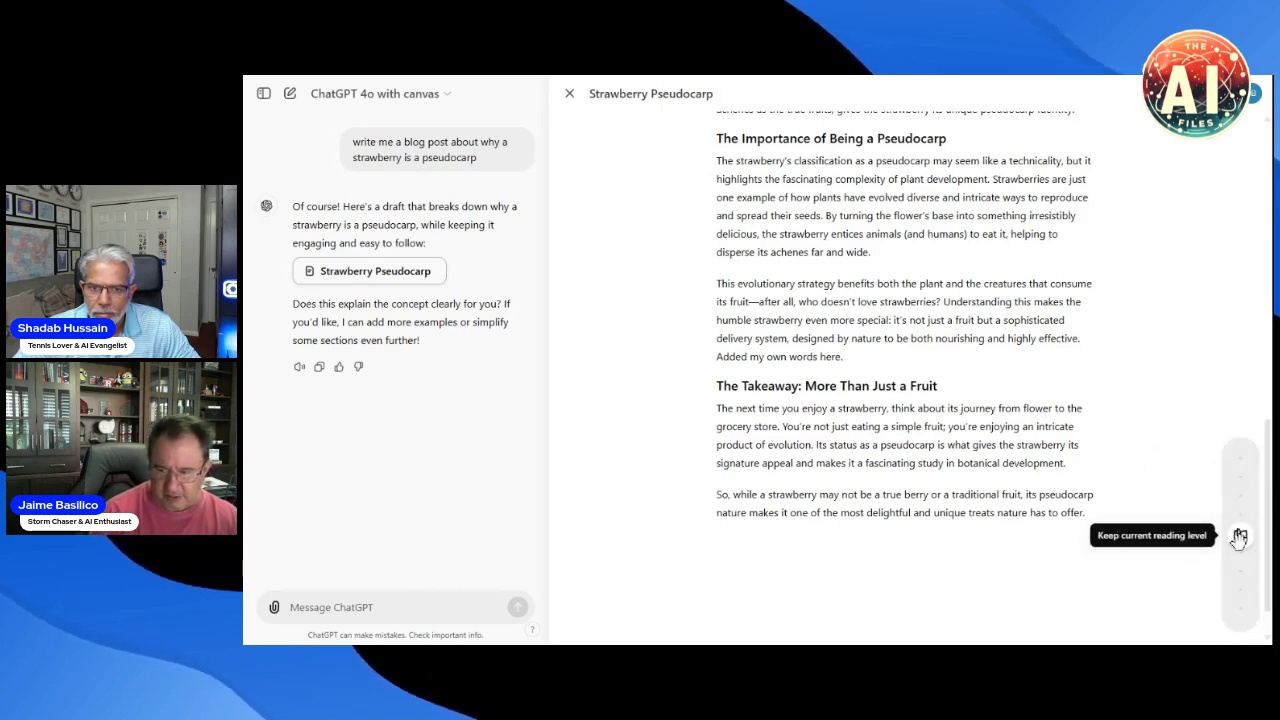
left_click_drag(1239, 536, 1239, 494)
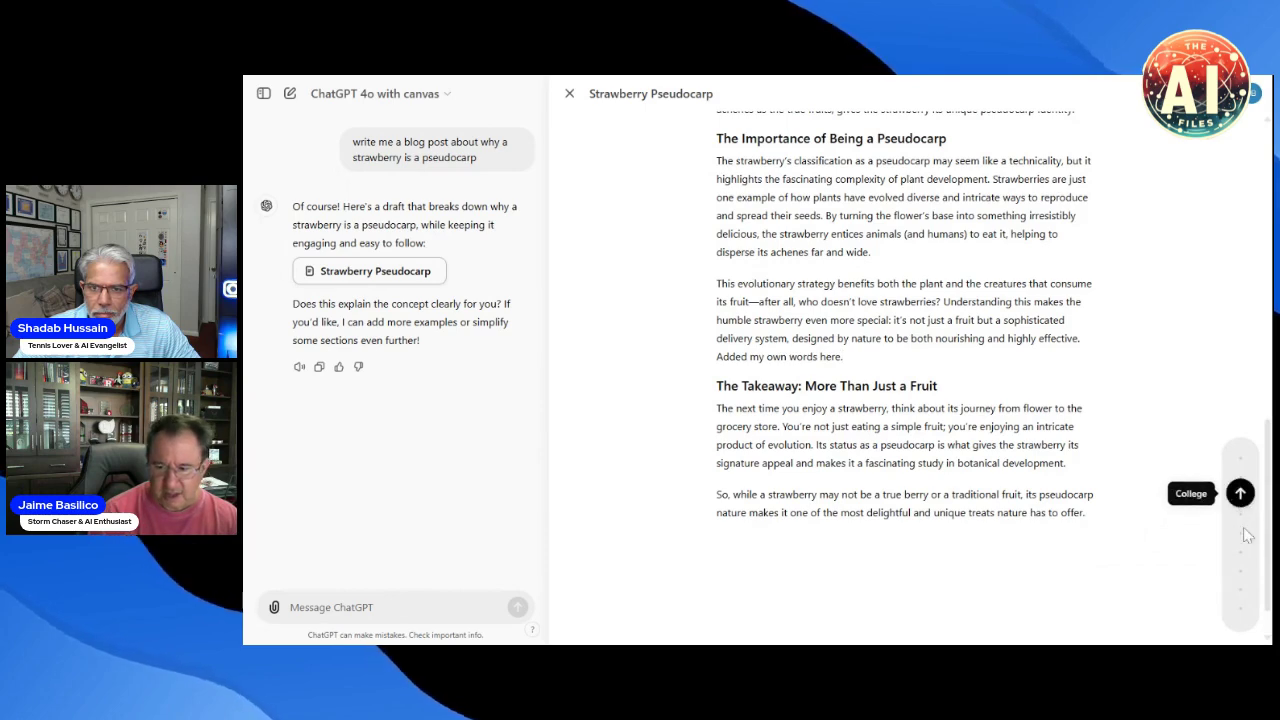
left_click(1240, 494)
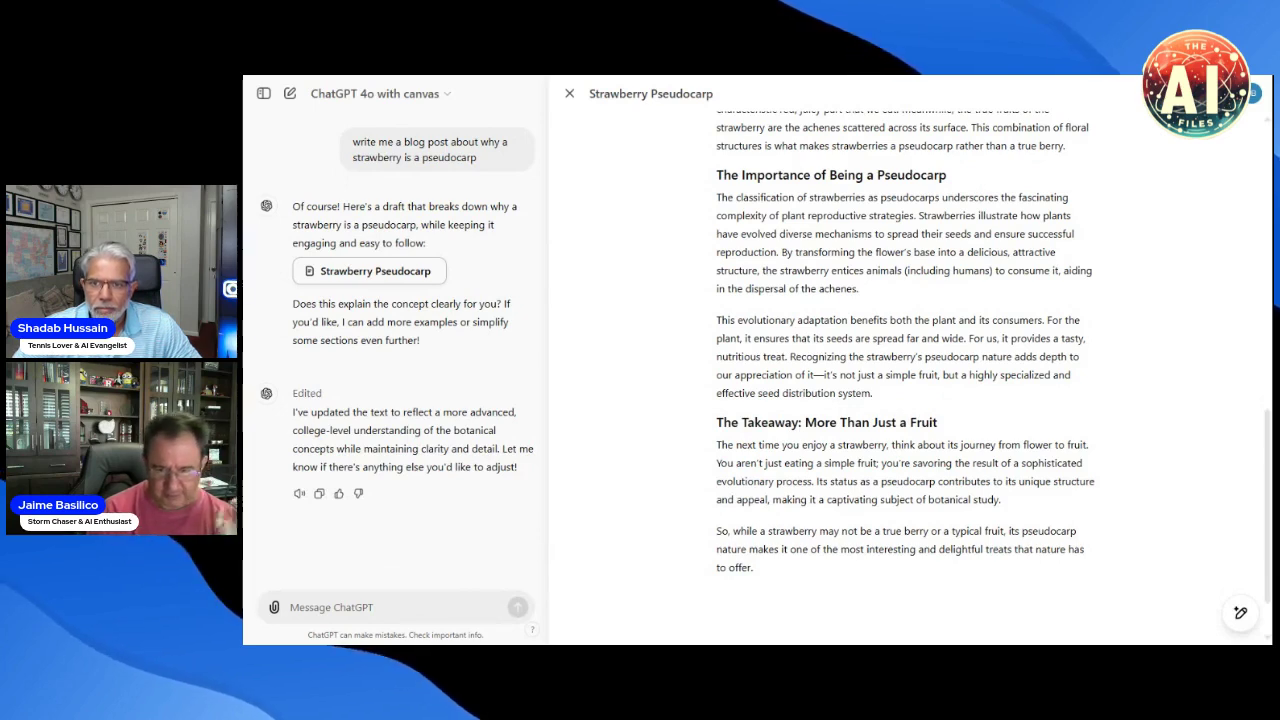
- Request suggested edits for the blog post and apply the suggestion to elaborate on "journey from flower to fruit"
mouse_move(1238, 610)
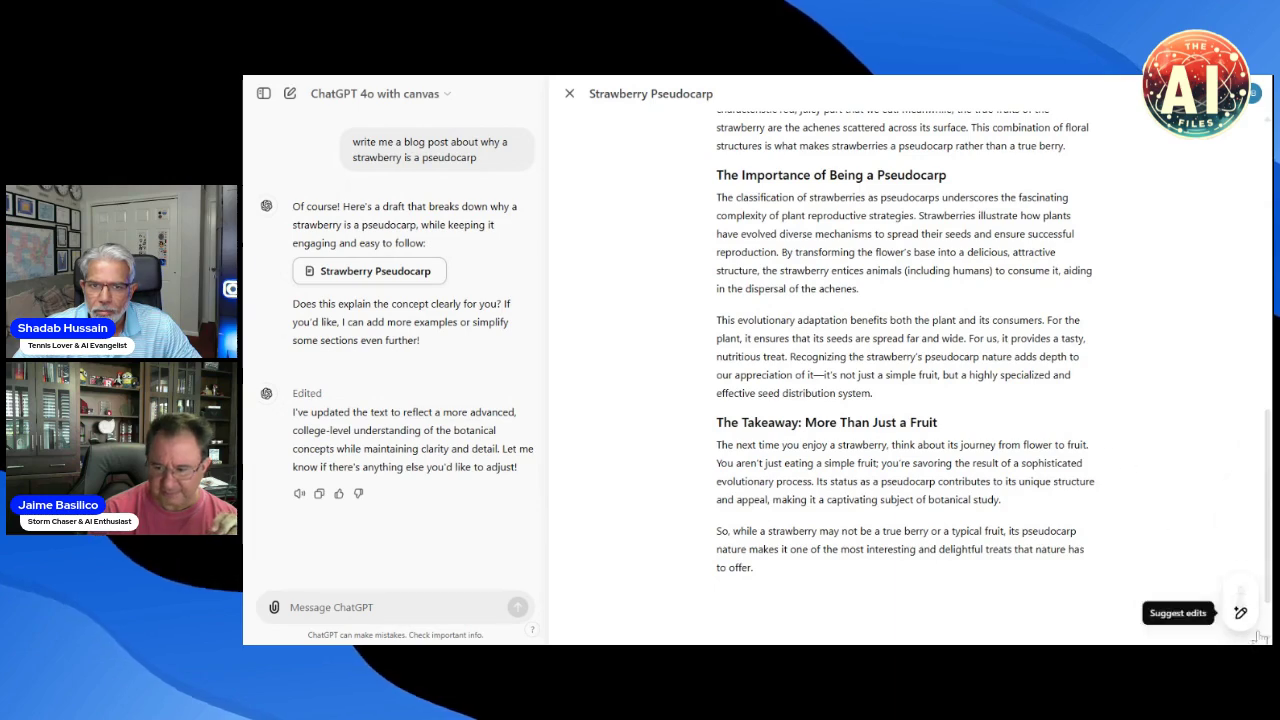
left_click(1240, 612)
left_click(1240, 612)
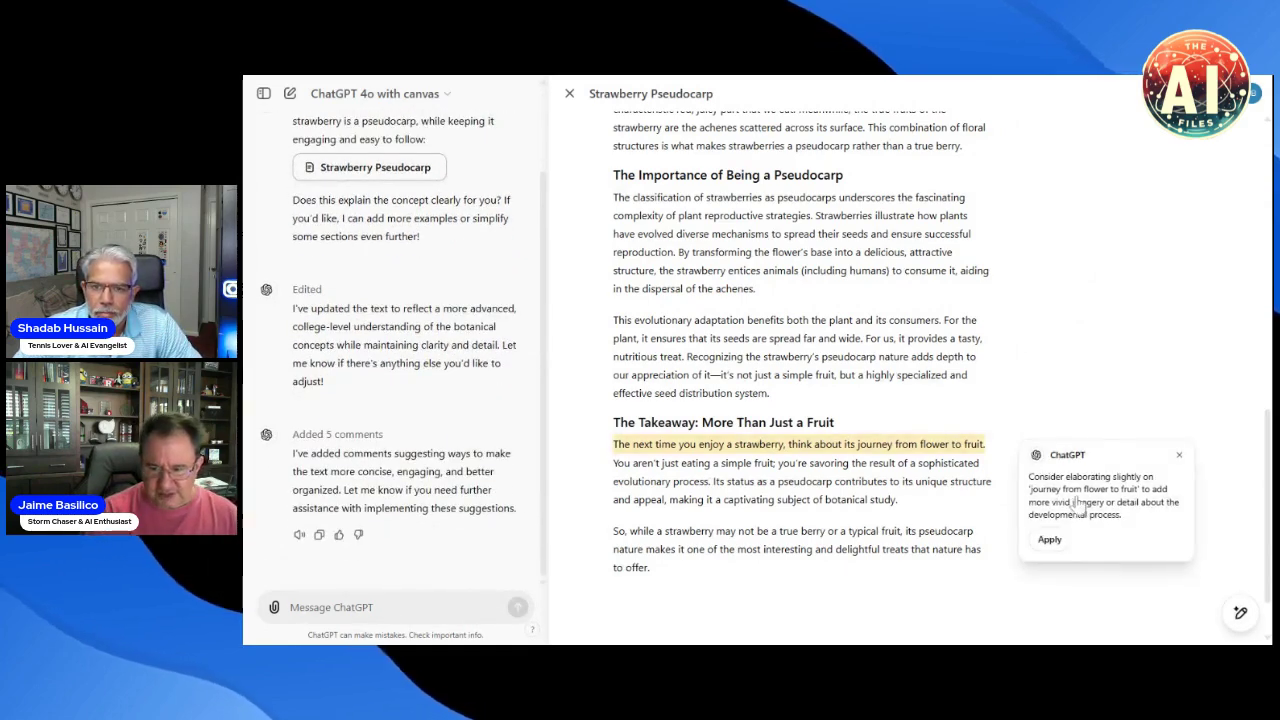
mouse_move(1062, 490)
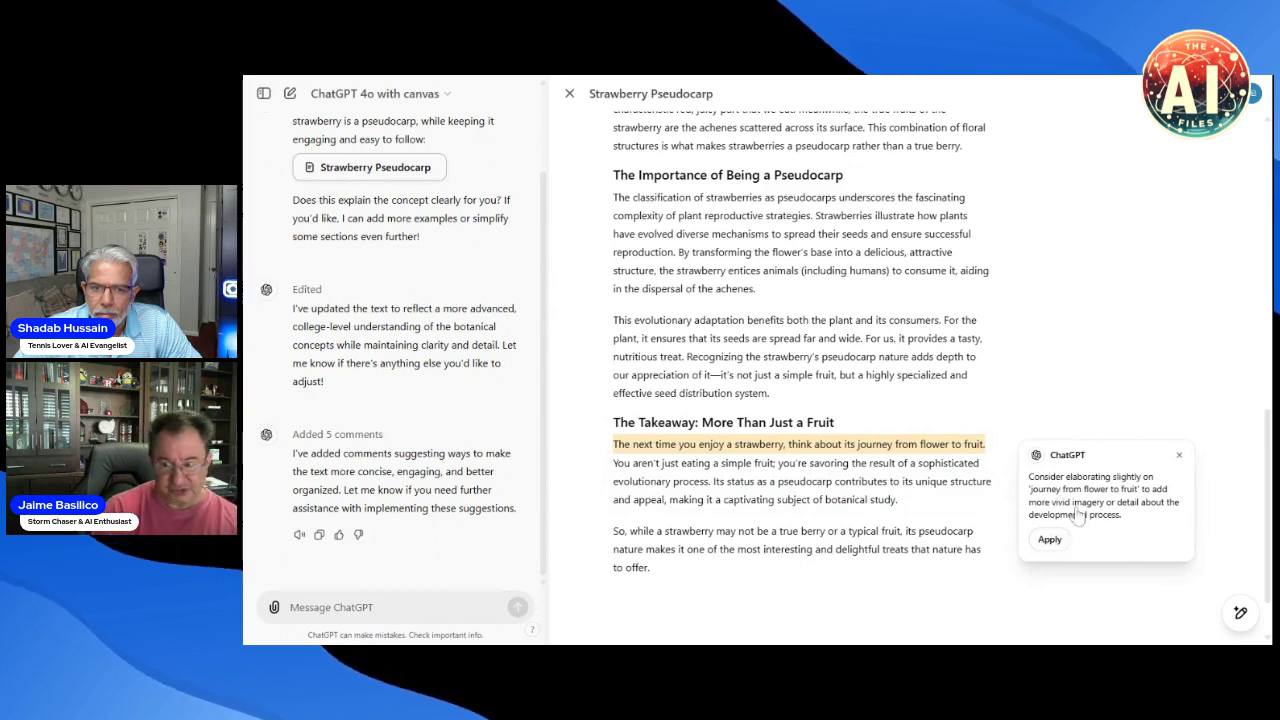
left_click(1049, 539)
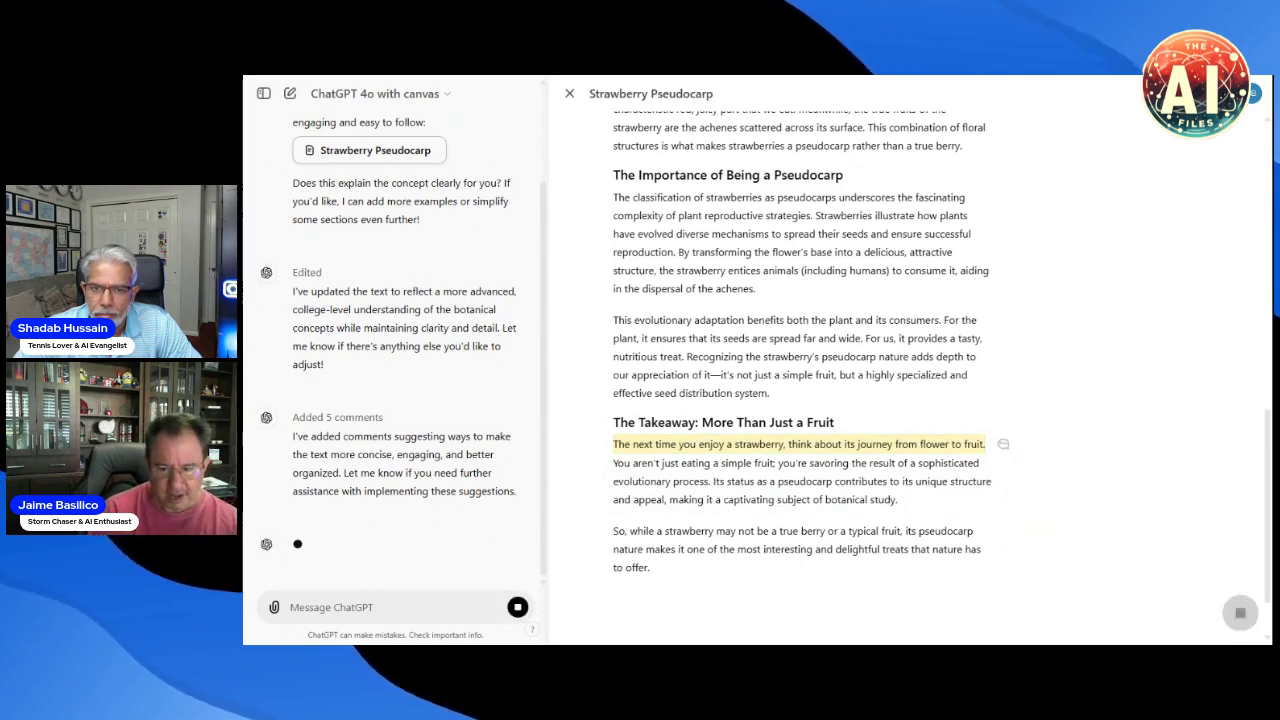